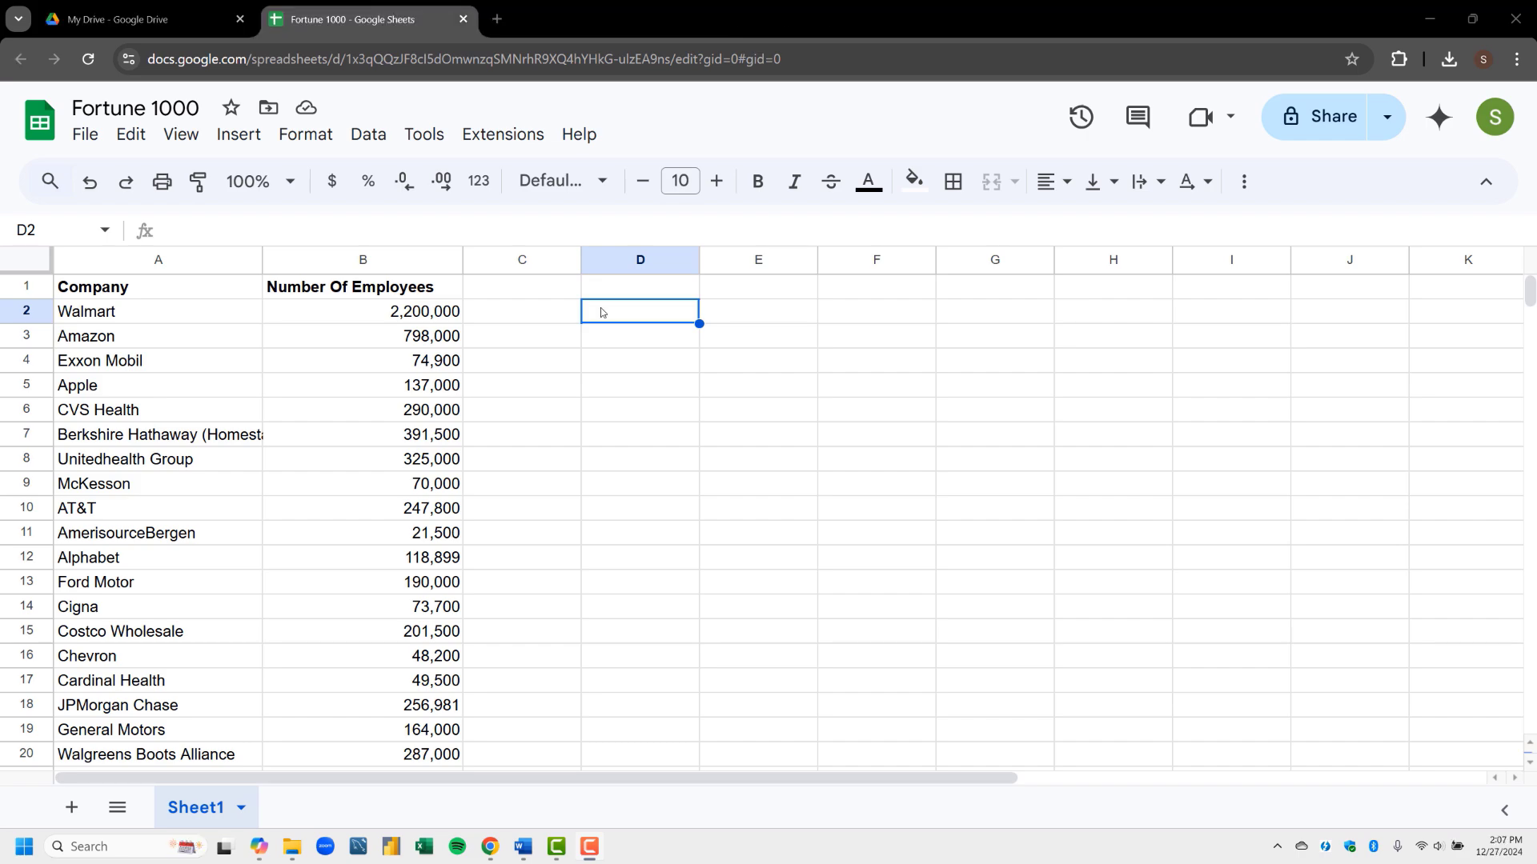
Select the cell range A5:B8, covering the companies from Apple to Unitedhealth Group and their employee counts
click(228, 393)
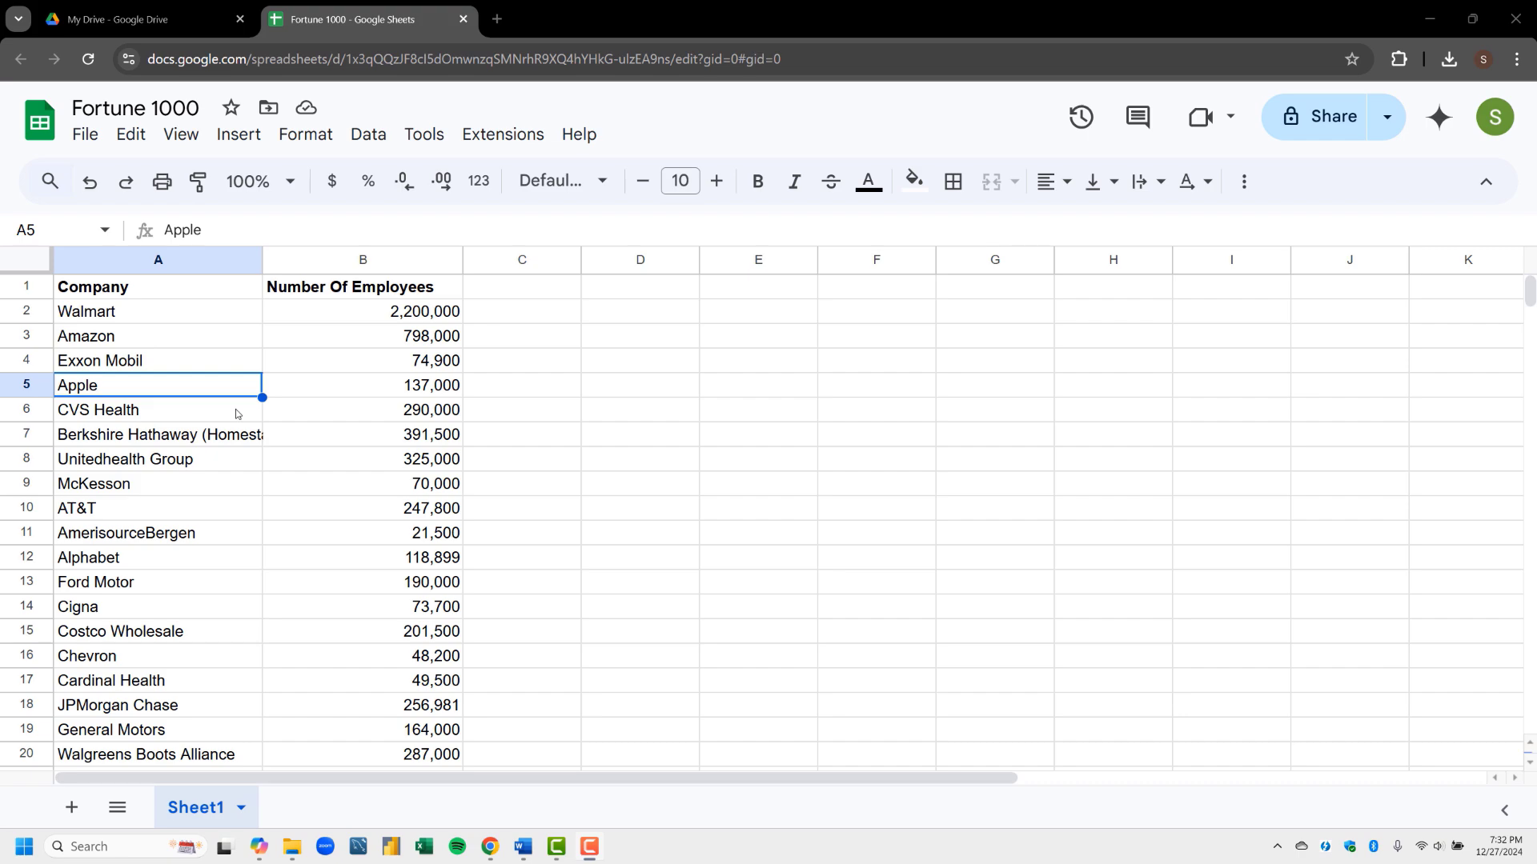
click(207, 389)
key(shift+Down)
key(shift+Down)
key(shift+Down)
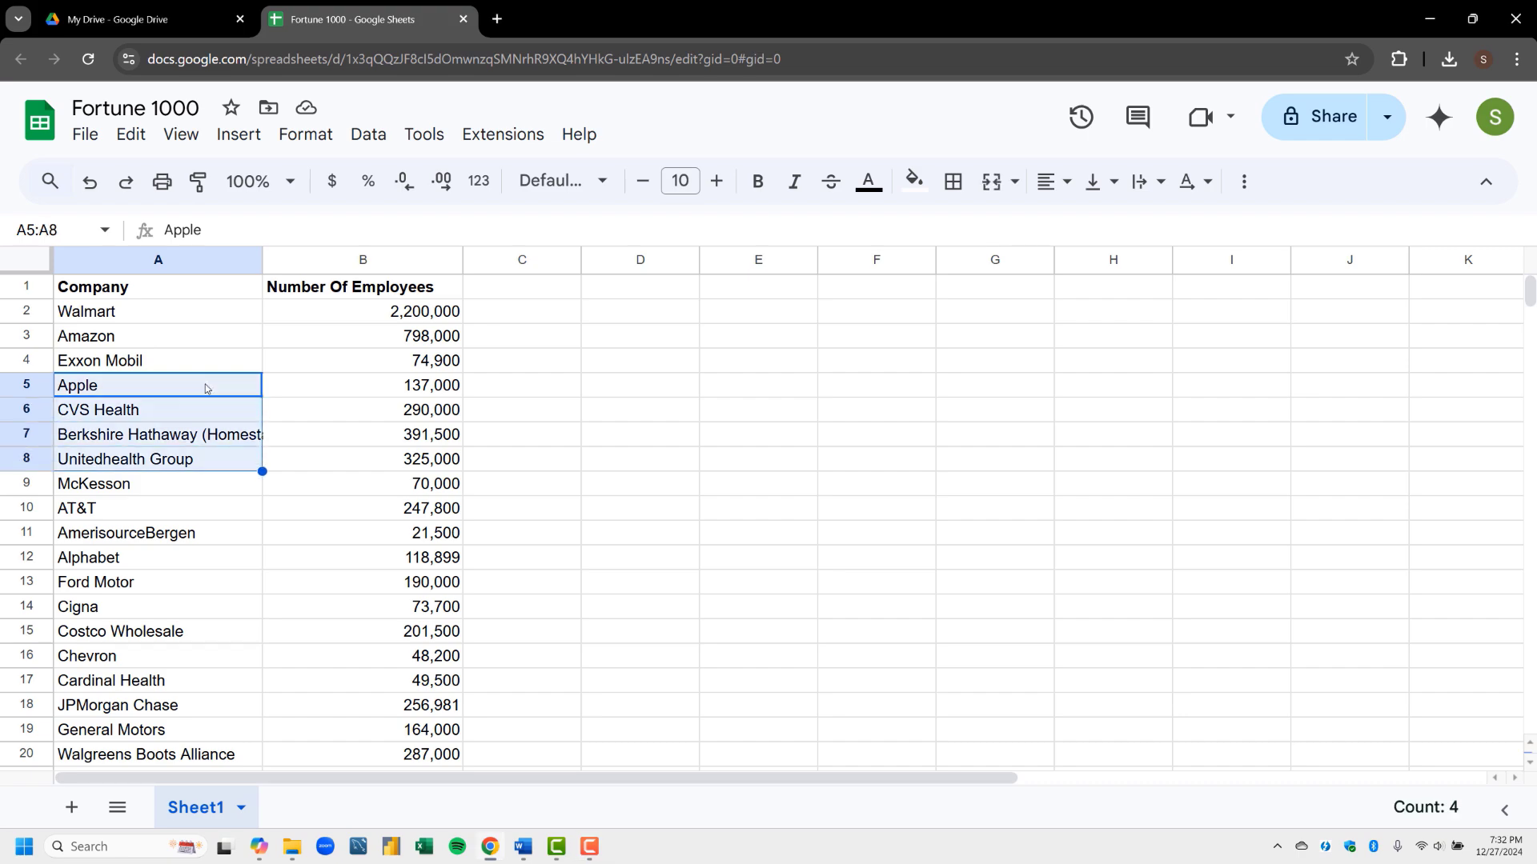
key(shift+Right)
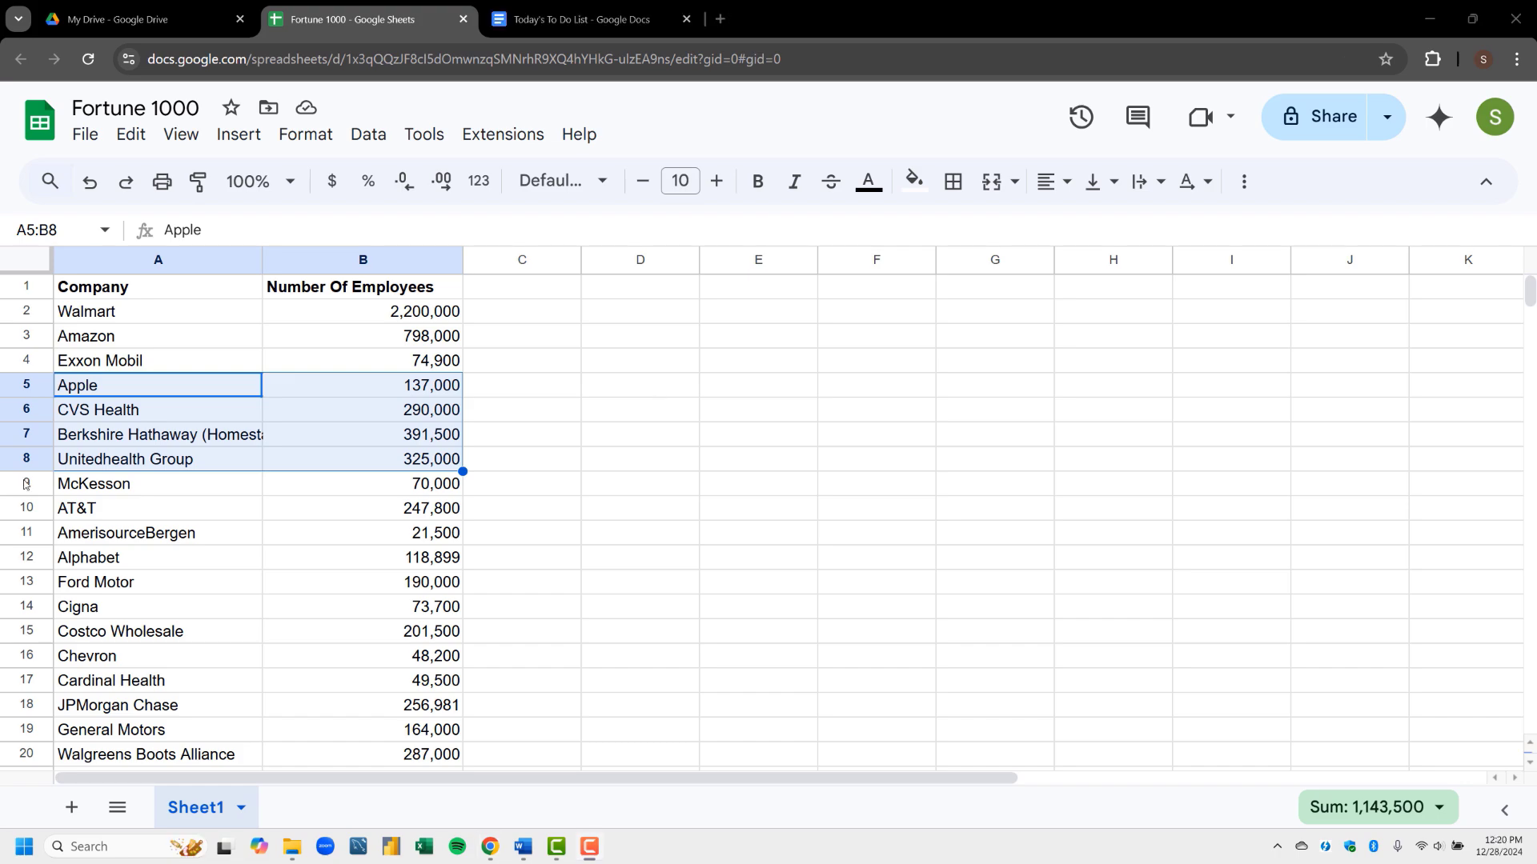
Select the entire row 12, followed by the entire columns A and B
click(15, 557)
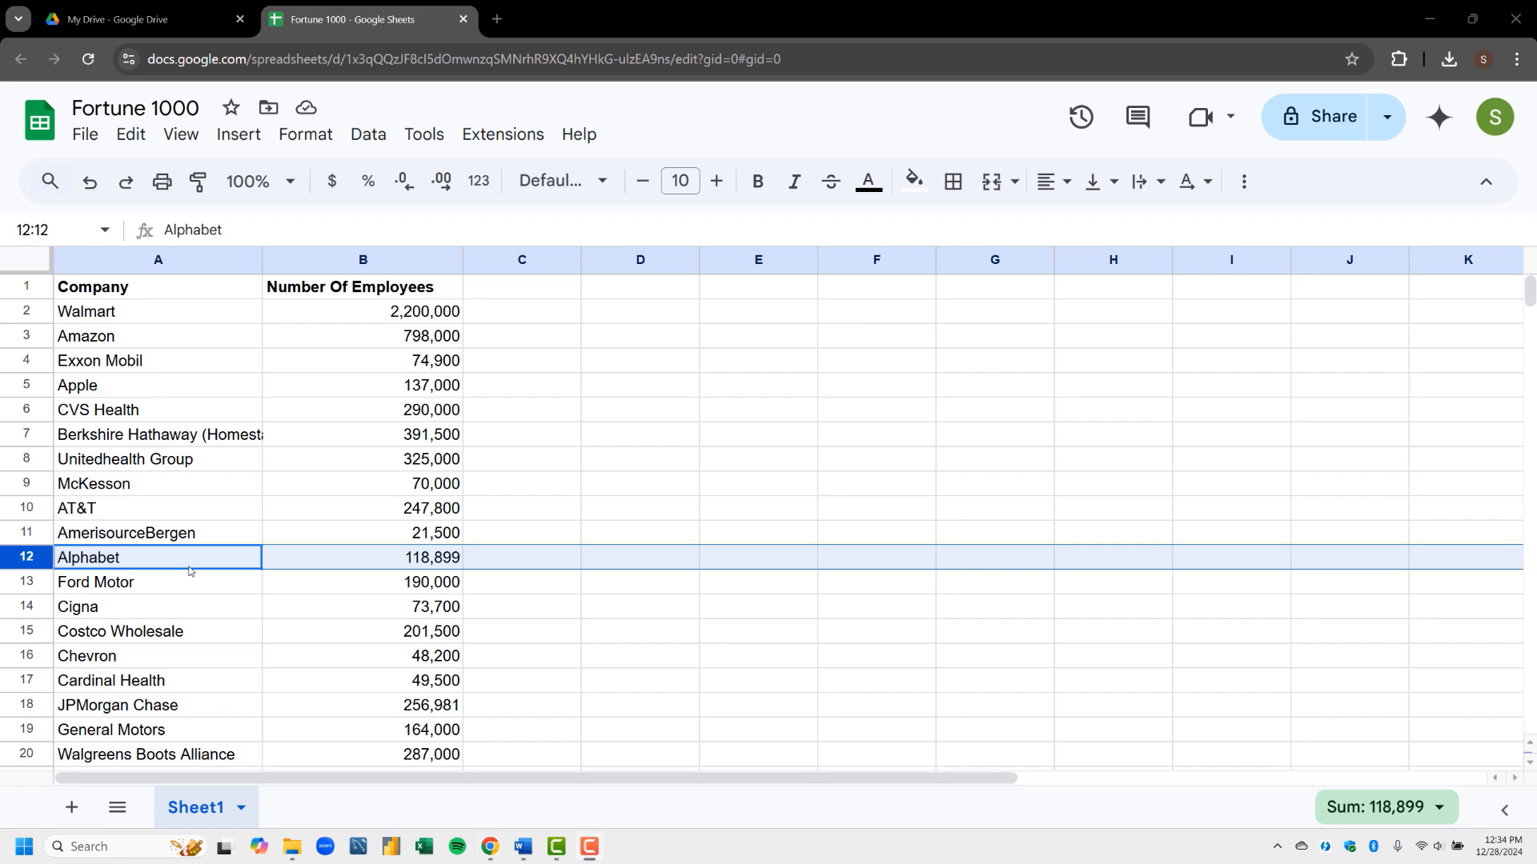
click(398, 259)
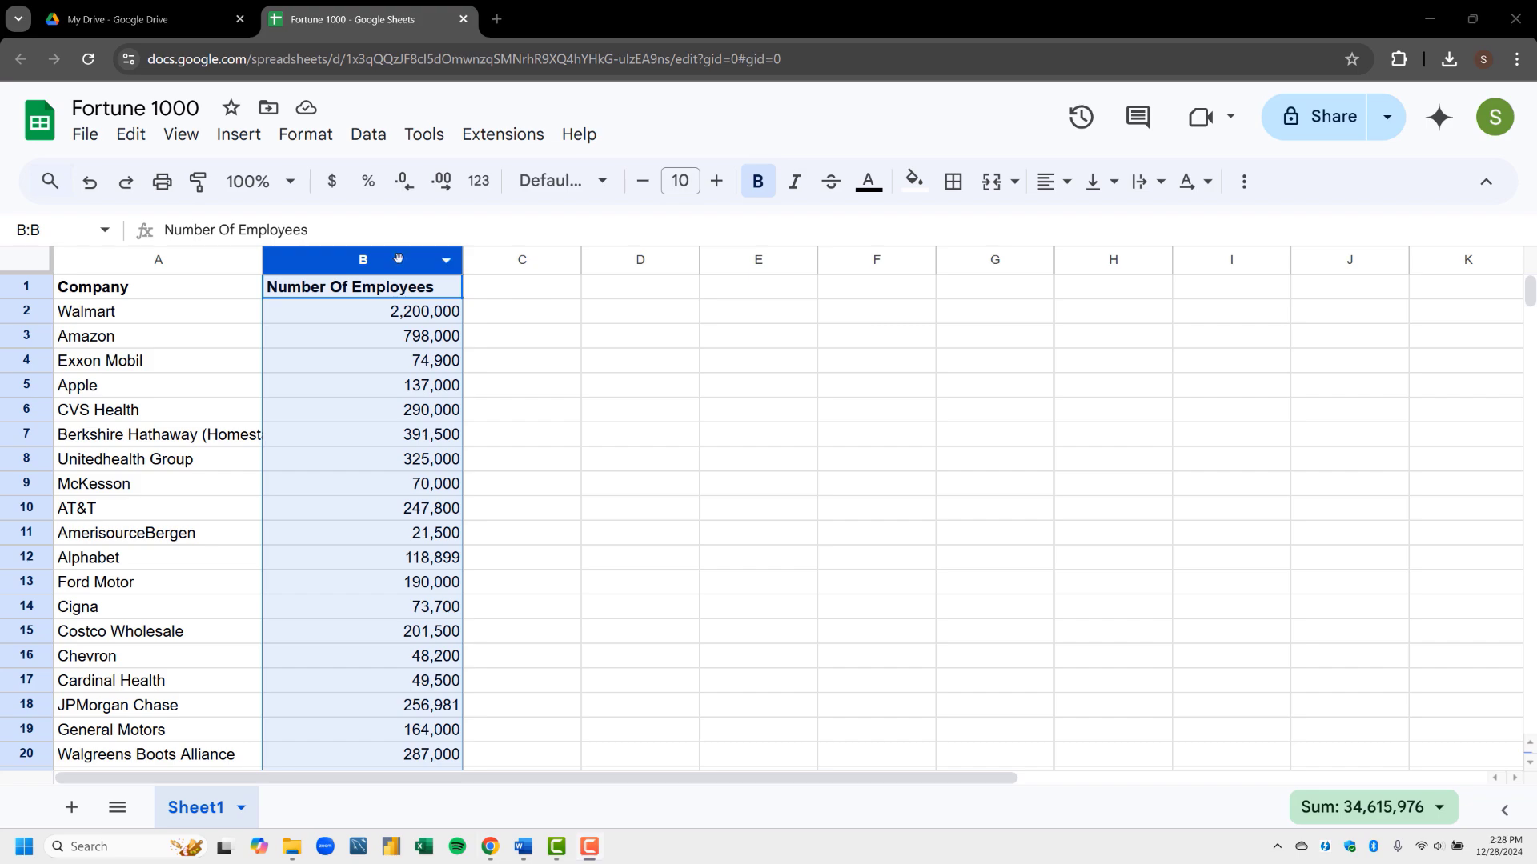
click(384, 262)
key(shift+Left)
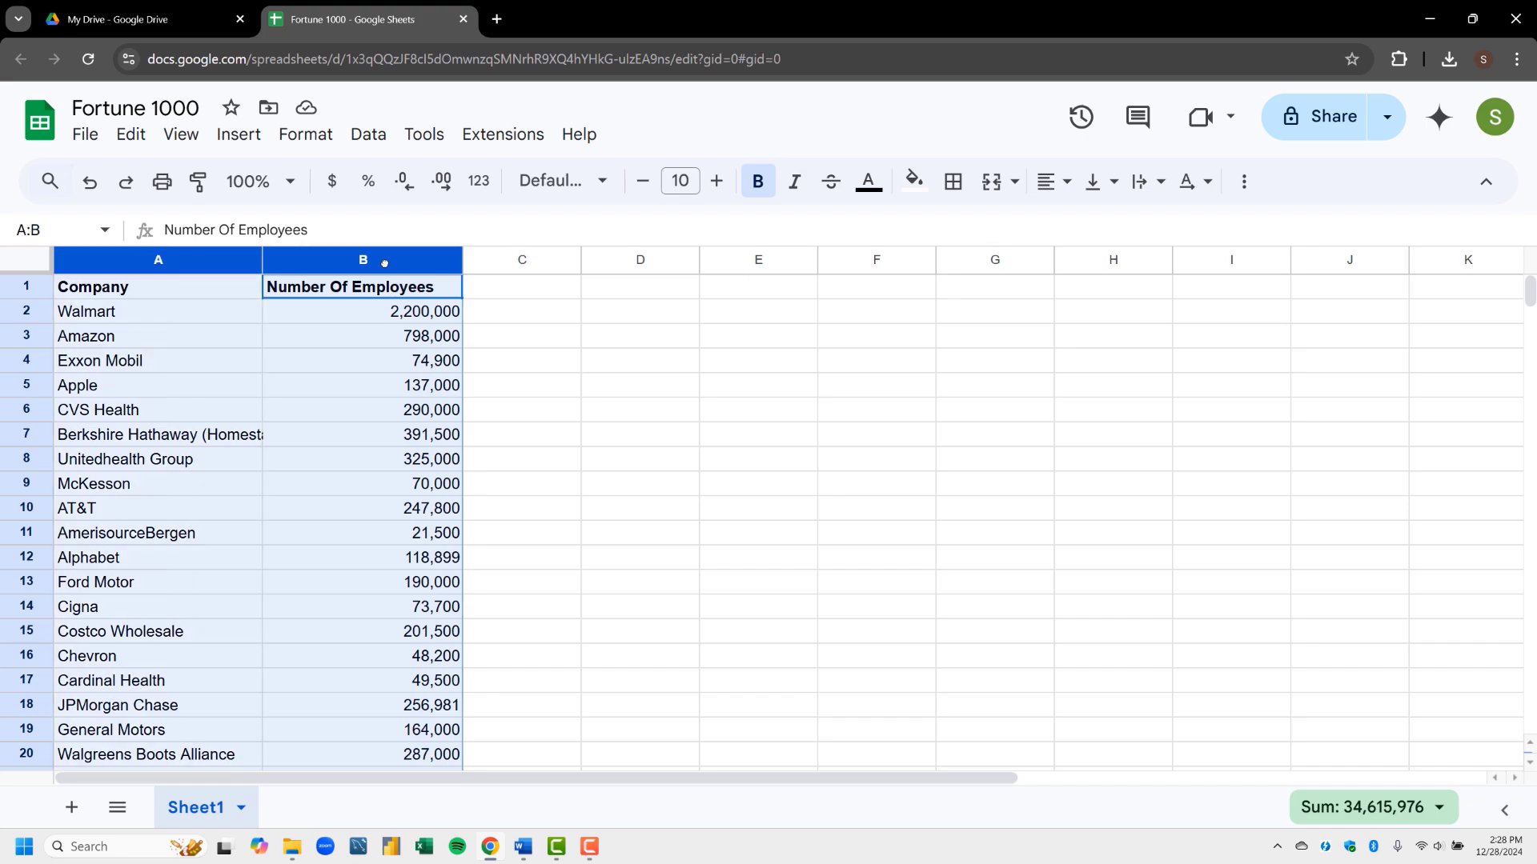
Change the column selection to columns B through E, and finish by selecting every cell in the sheet
key(shift+Right)
key(shift+Right)
key(shift+Right)
key(shift+Right)
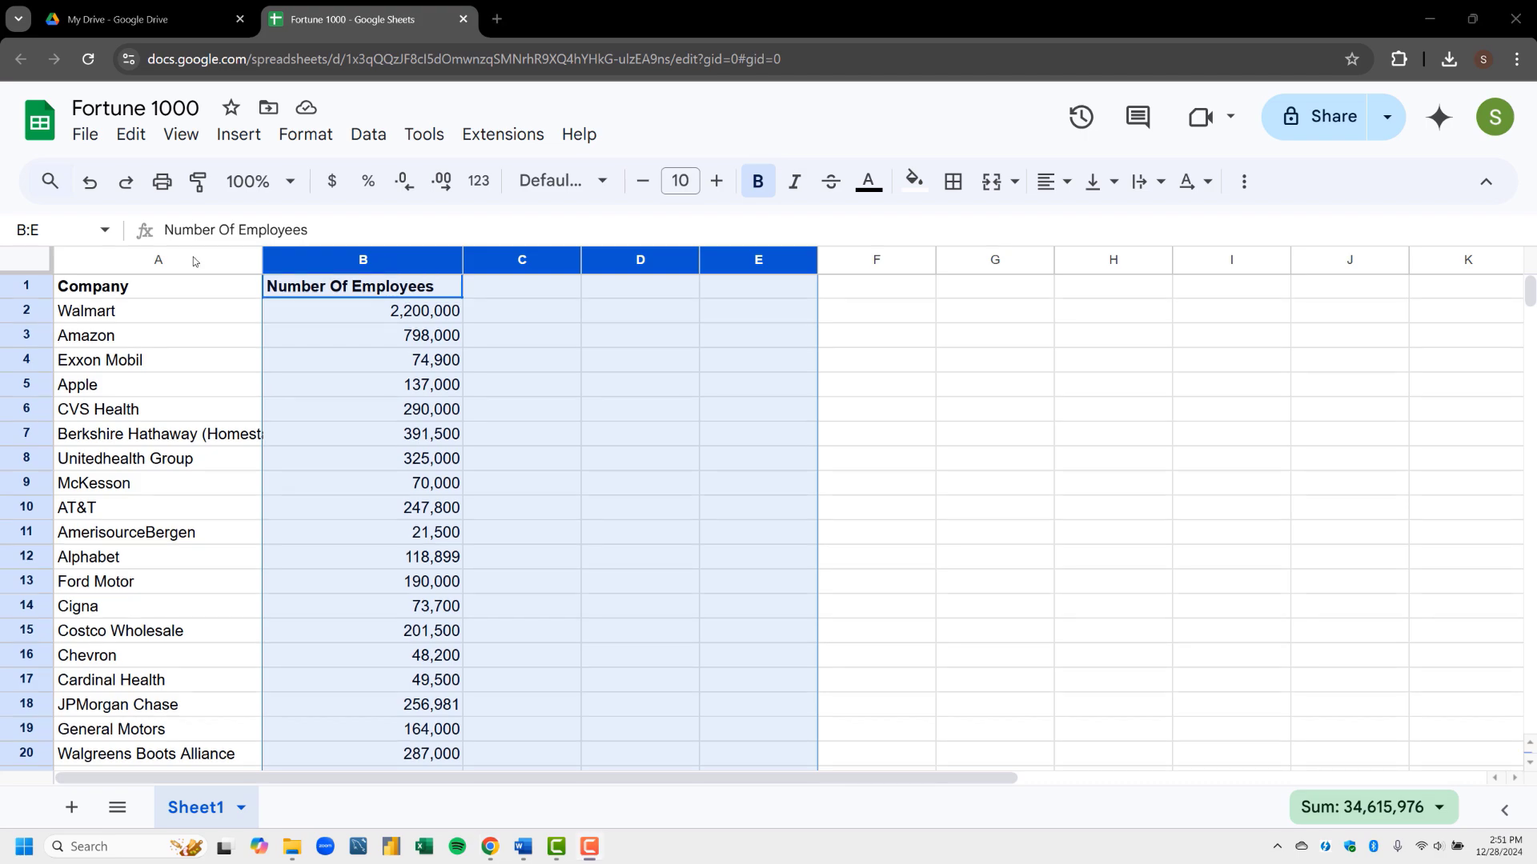
click(202, 318)
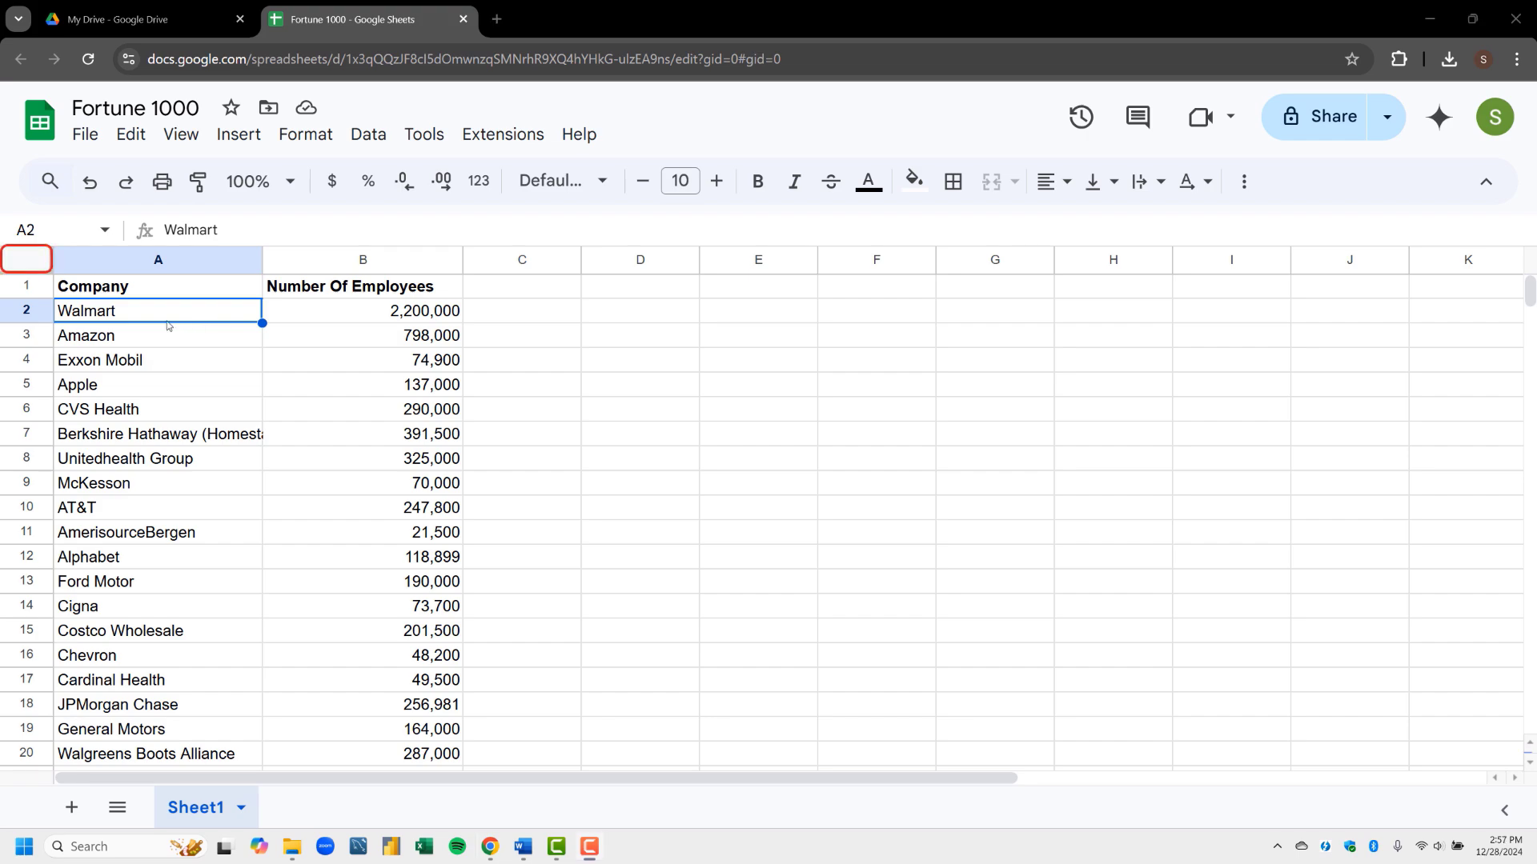
click(24, 260)
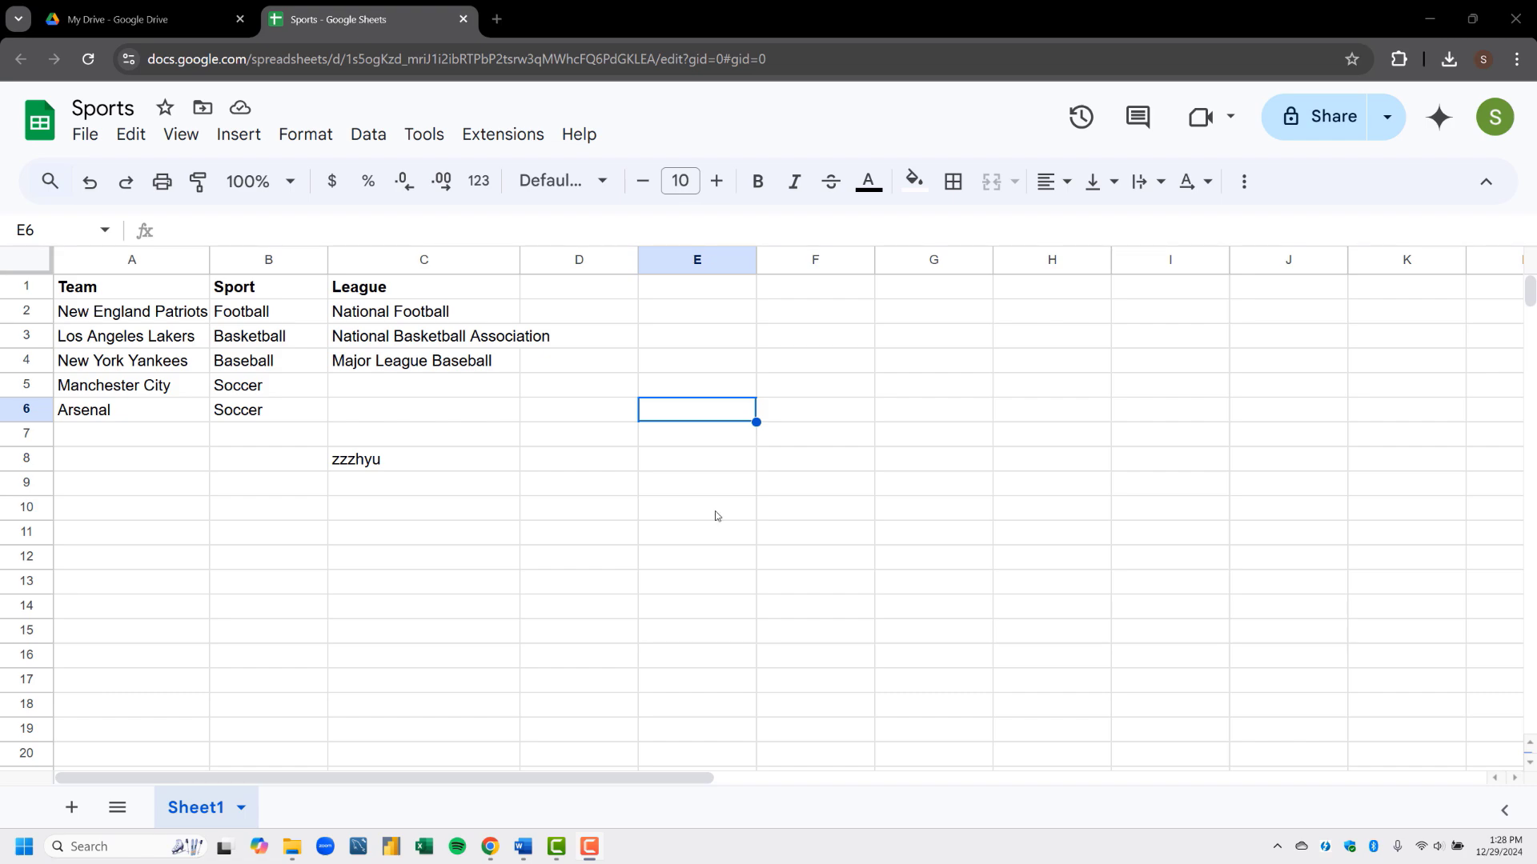
Enter "English Premier League" as the league for Manchester City in C5 and Arsenal in C6
click(477, 387)
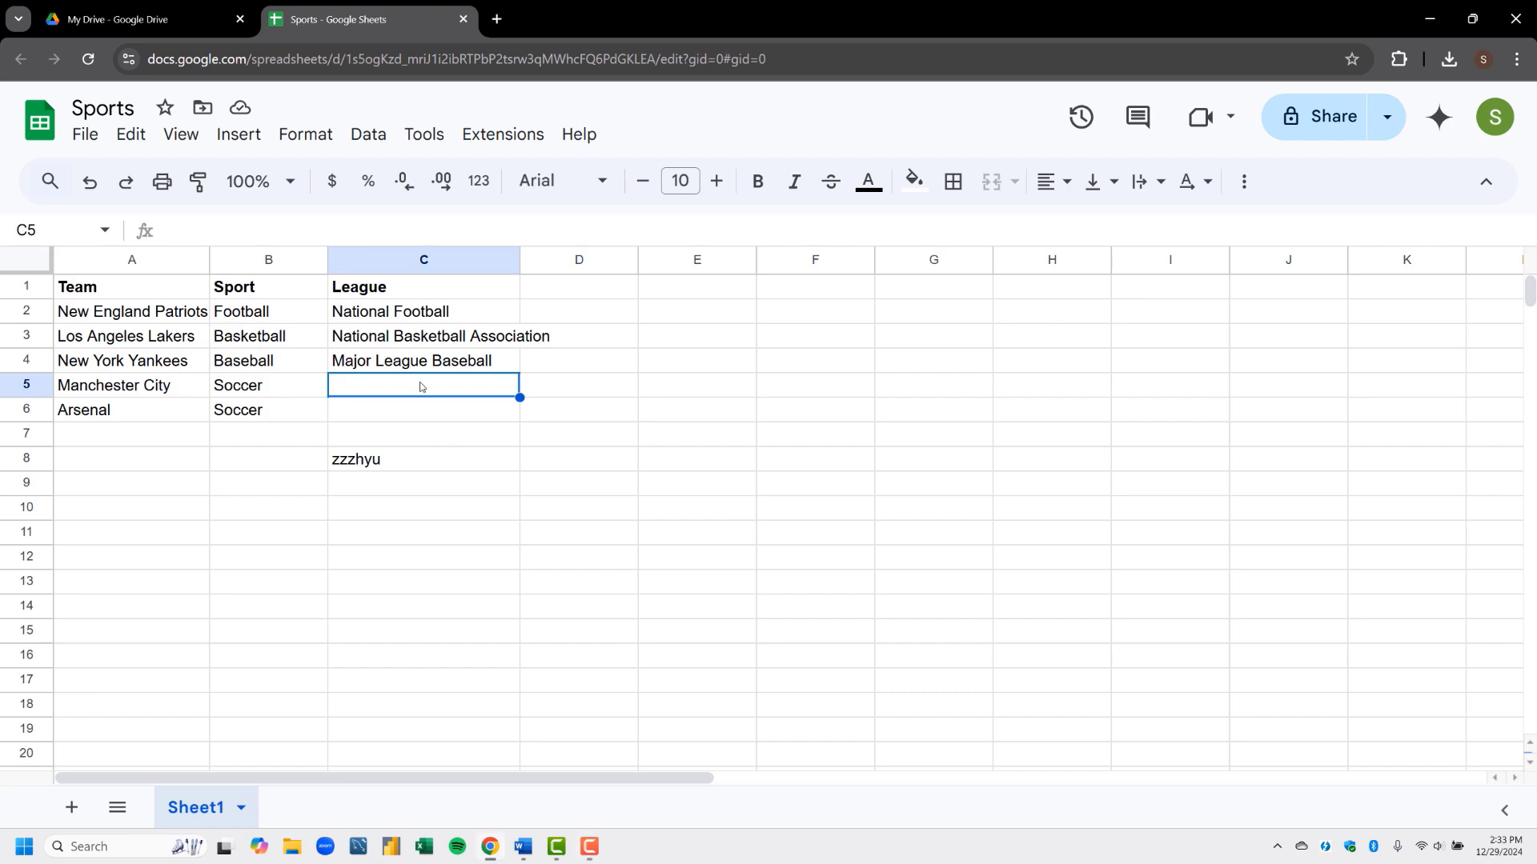
text(Englis)
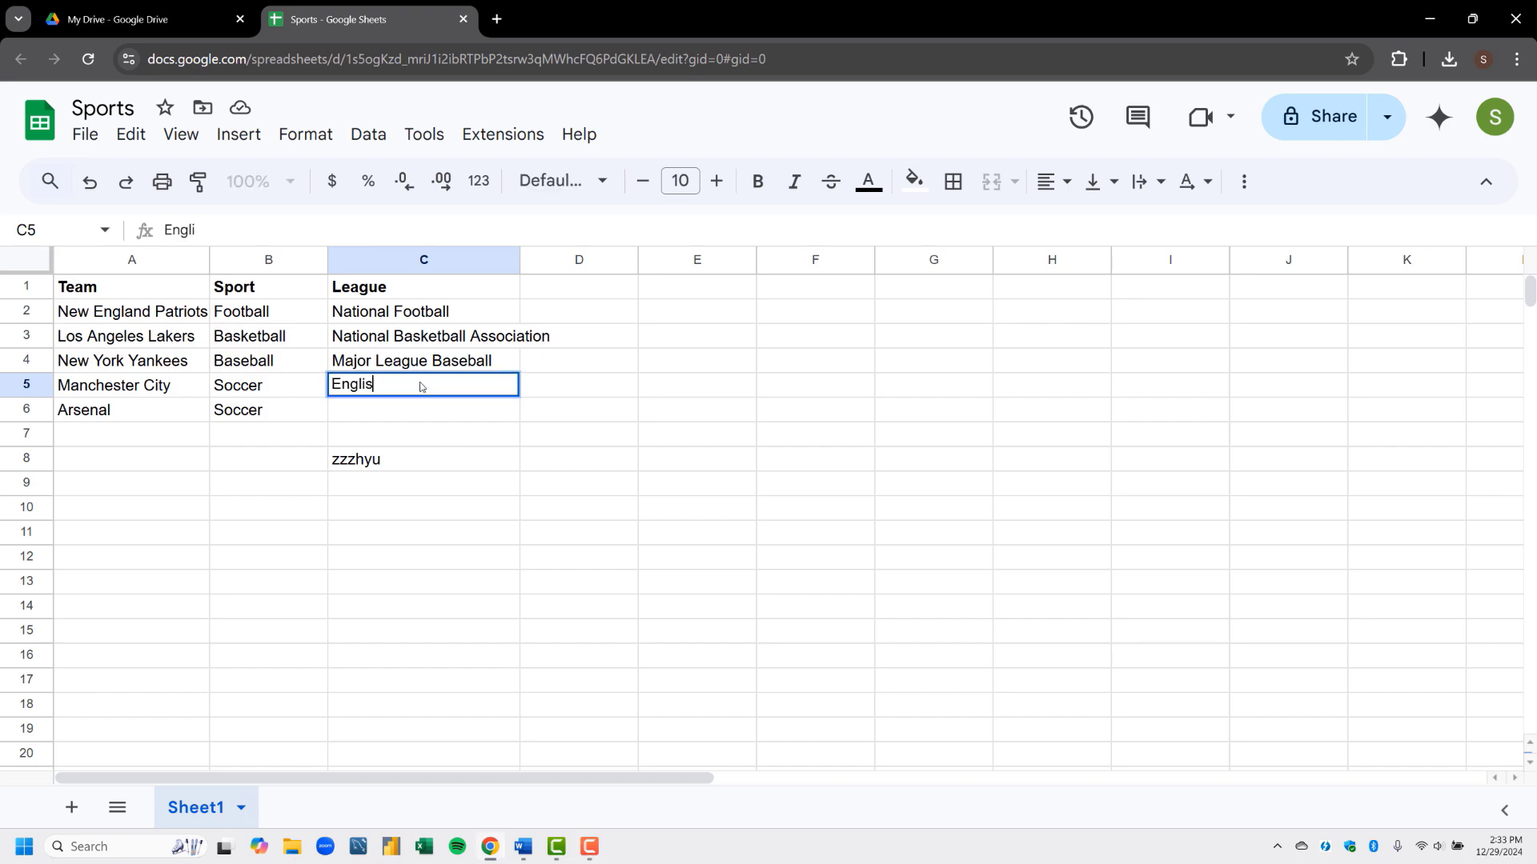
text(h Premier Lea)
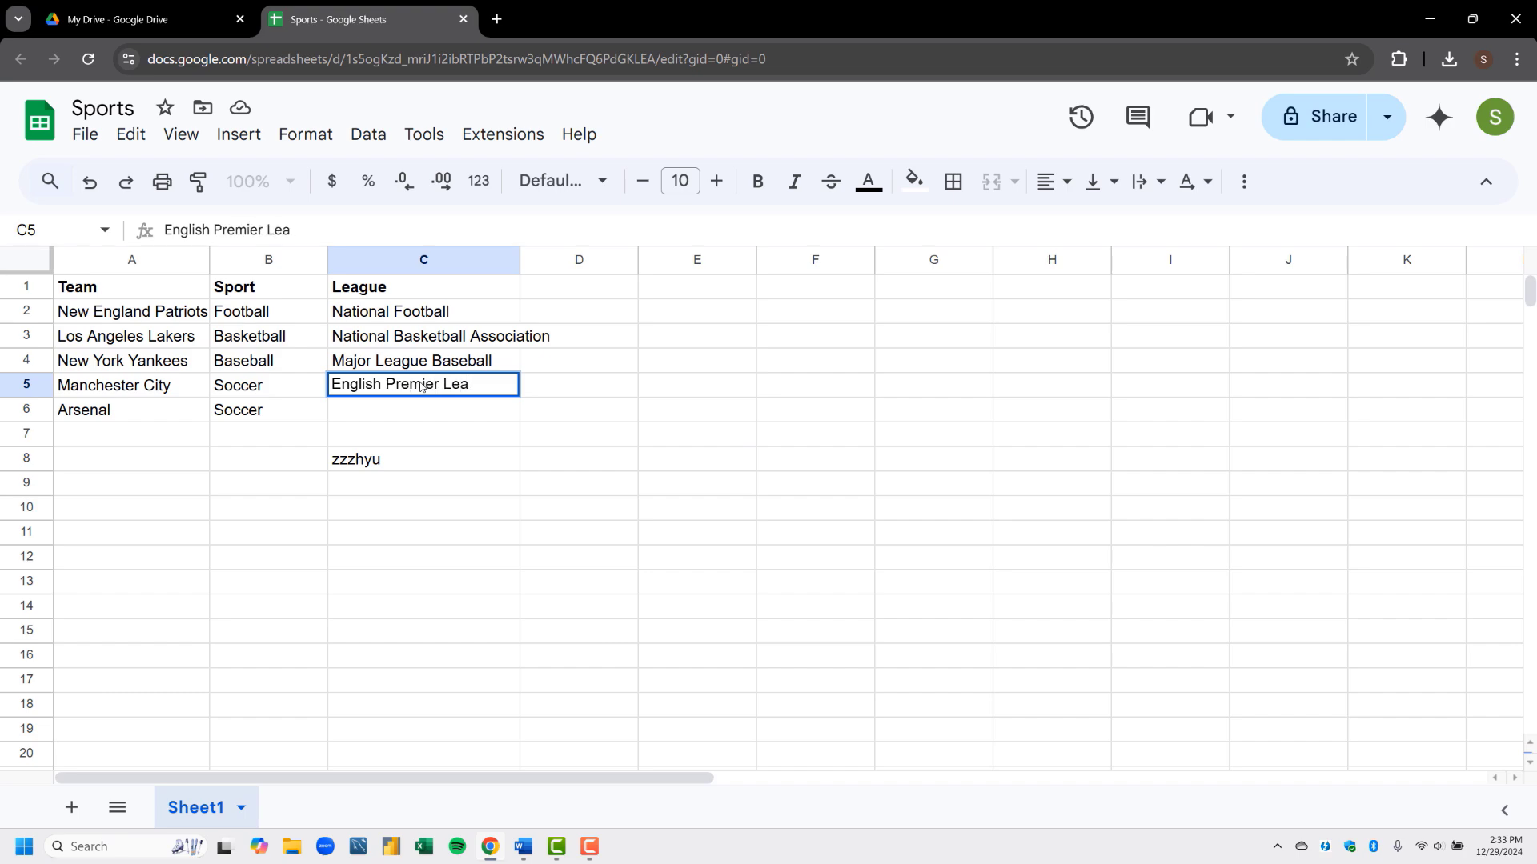
text(gue)
key(Return)
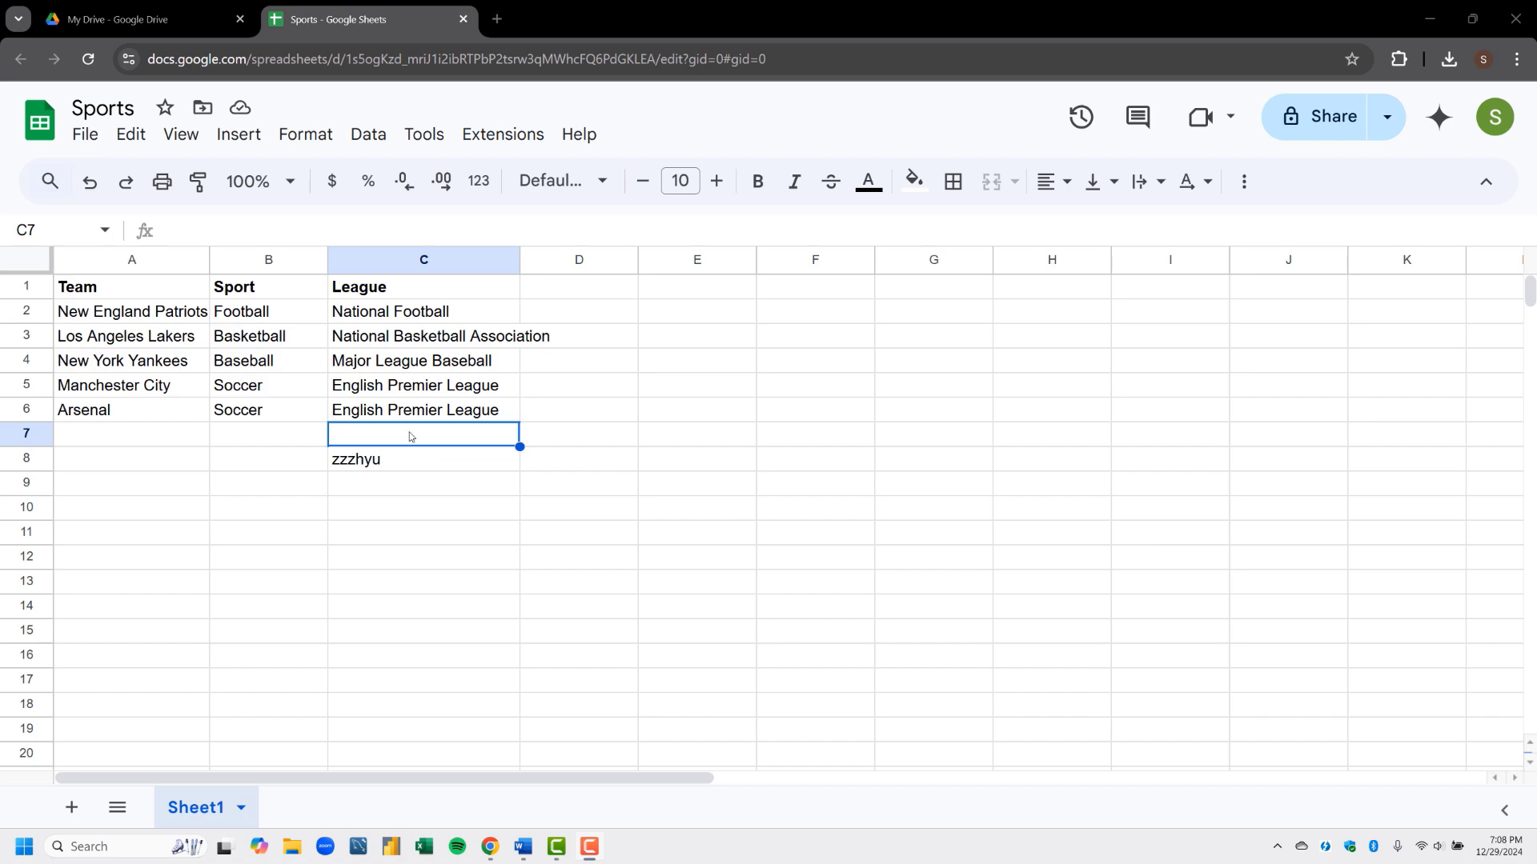
Complete the league in C2 as "National Football League" and clear the stray text from C8
double_click(457, 313)
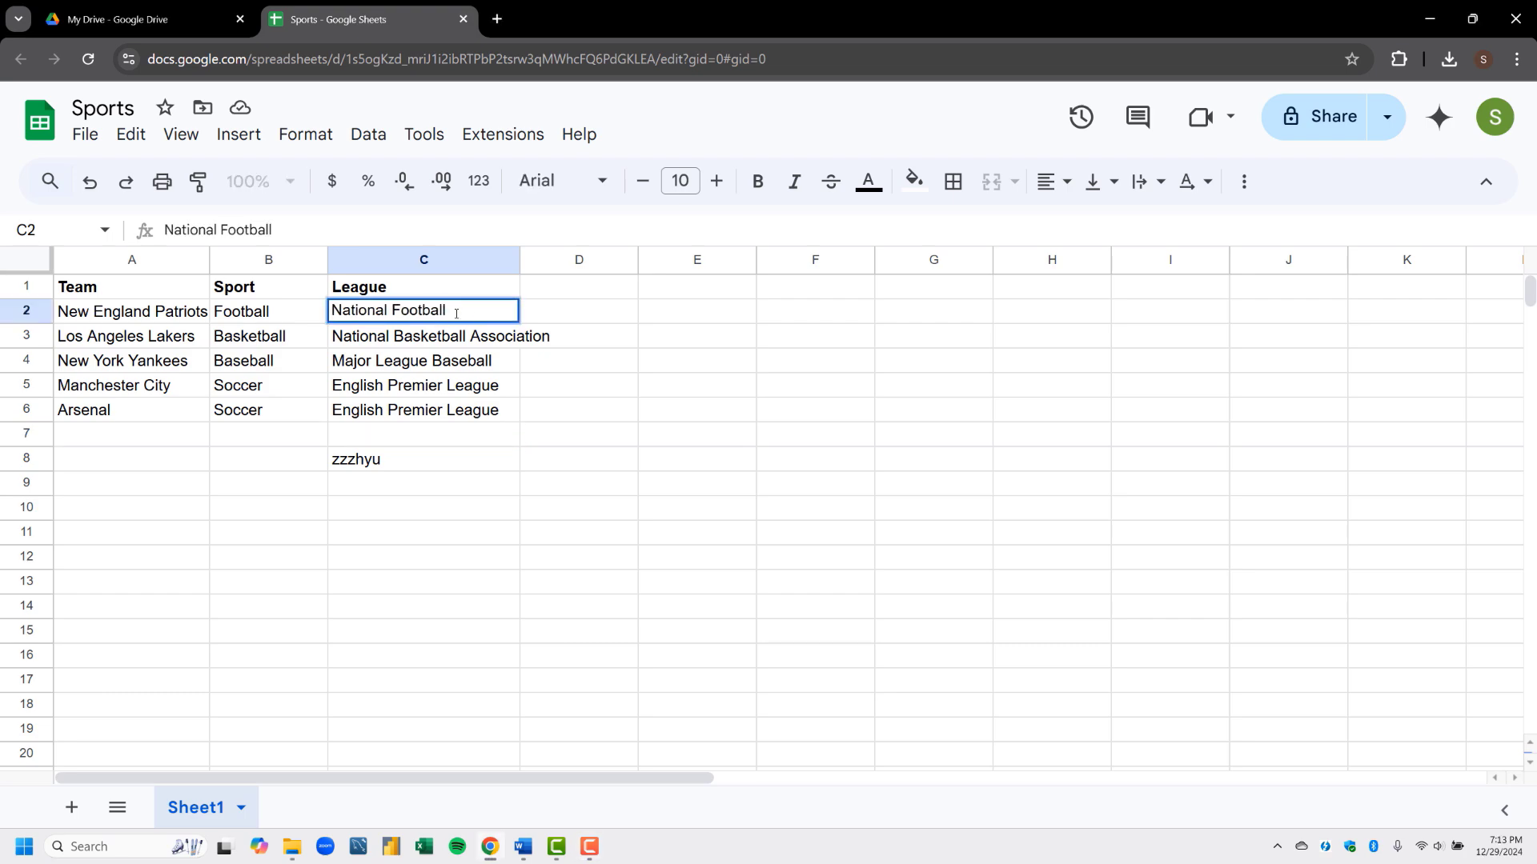
text(League)
key(Return)
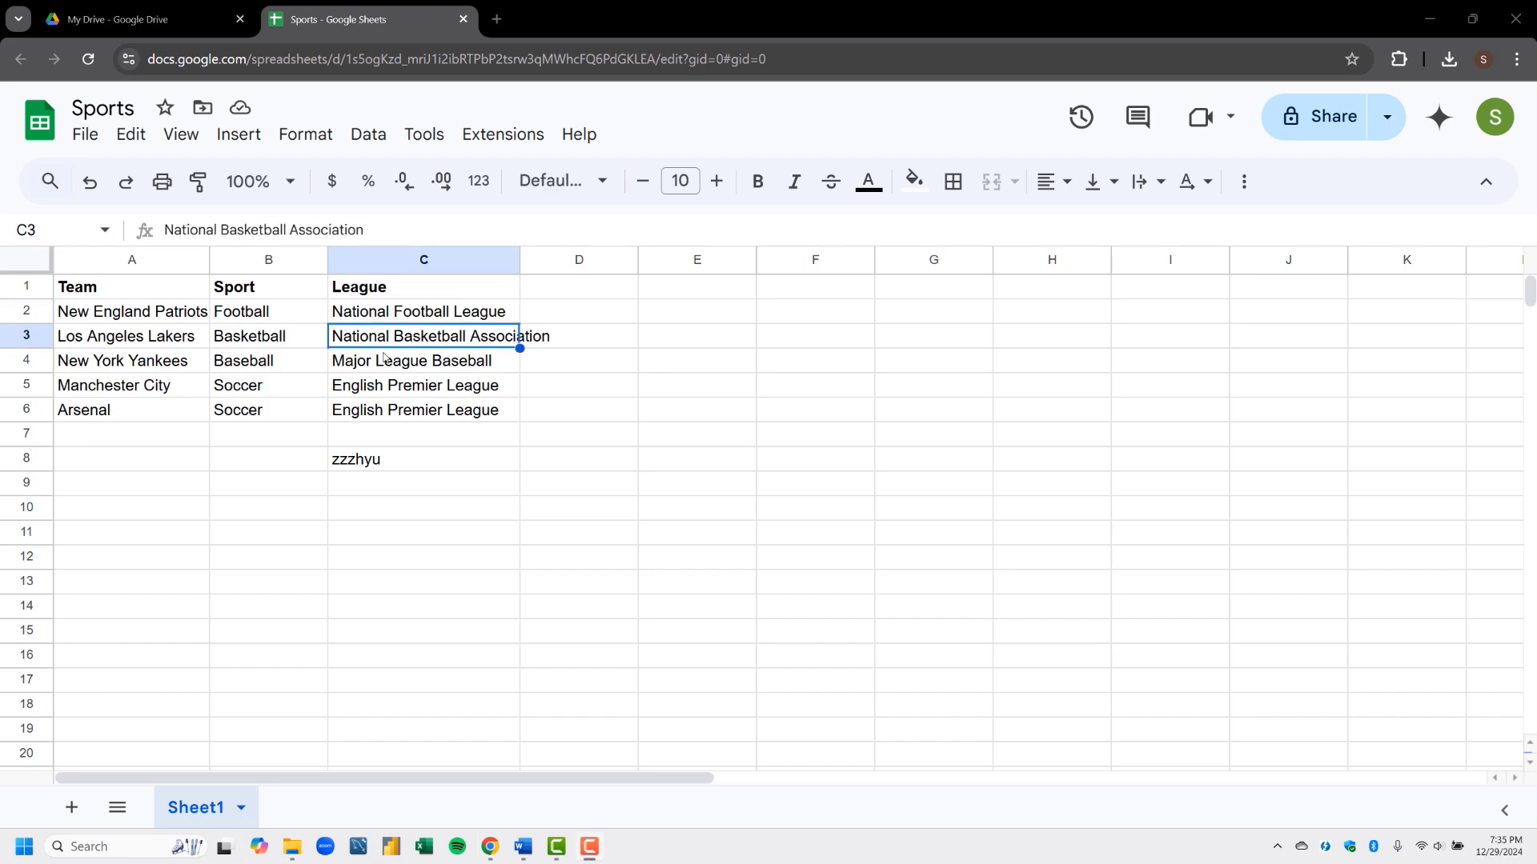
click(416, 464)
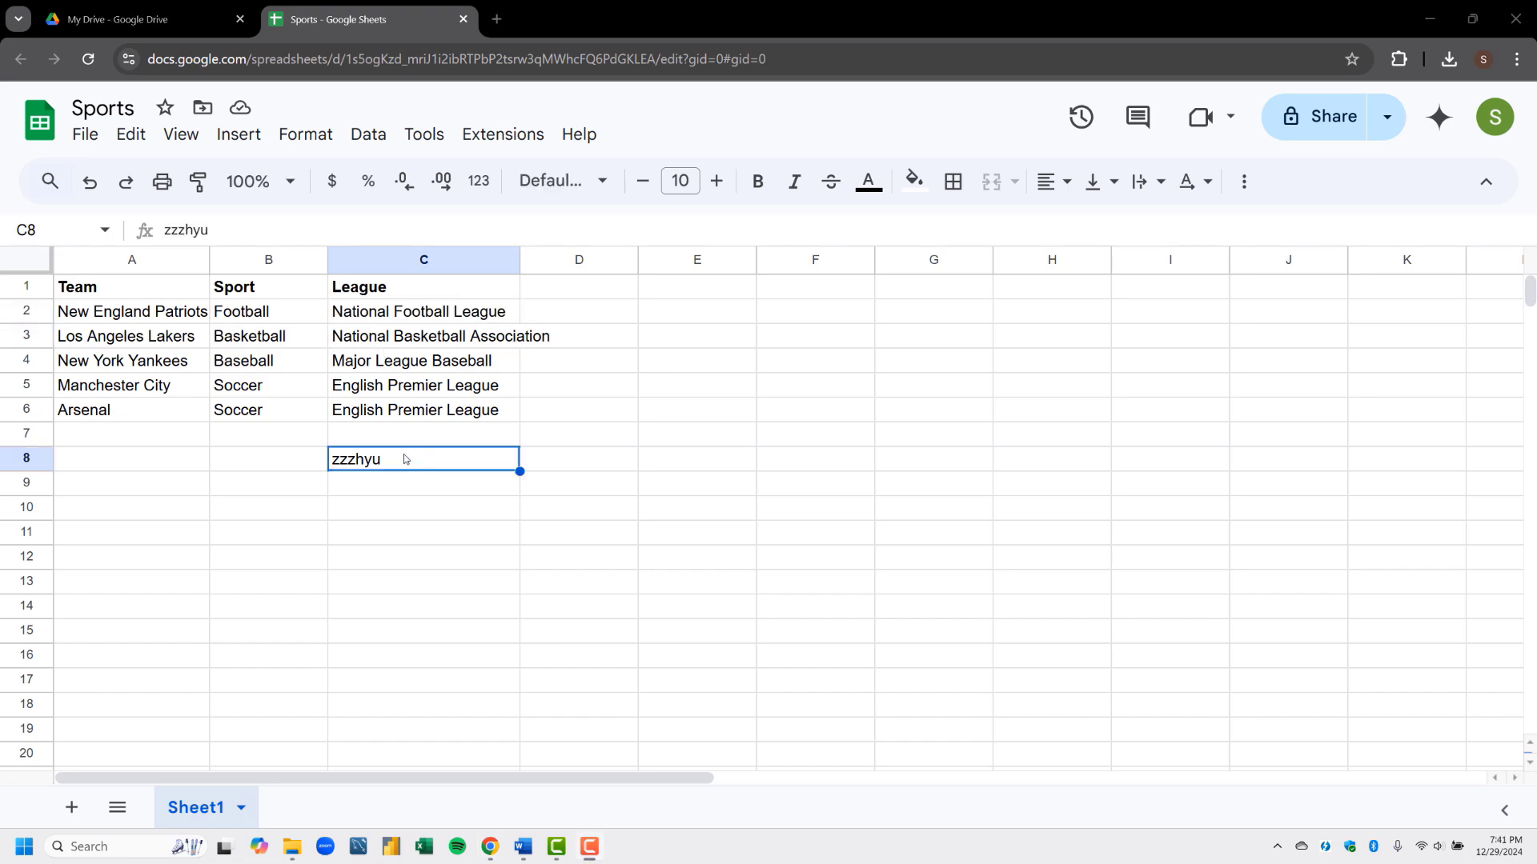
key(Delete)
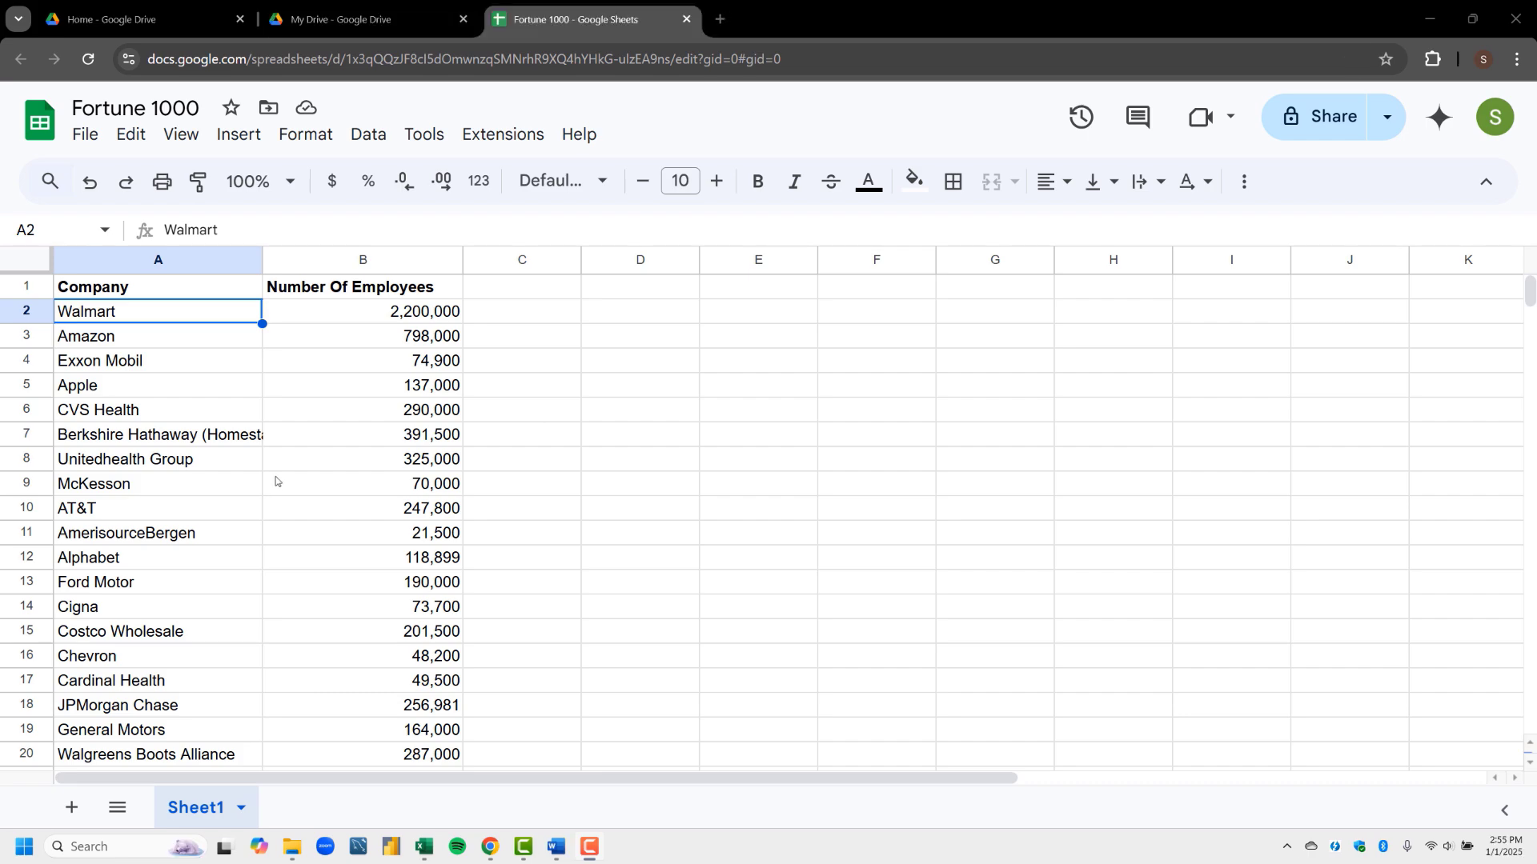
Copy Apple and its employee count from A5:B5 and paste them into D5:E5
click(167, 392)
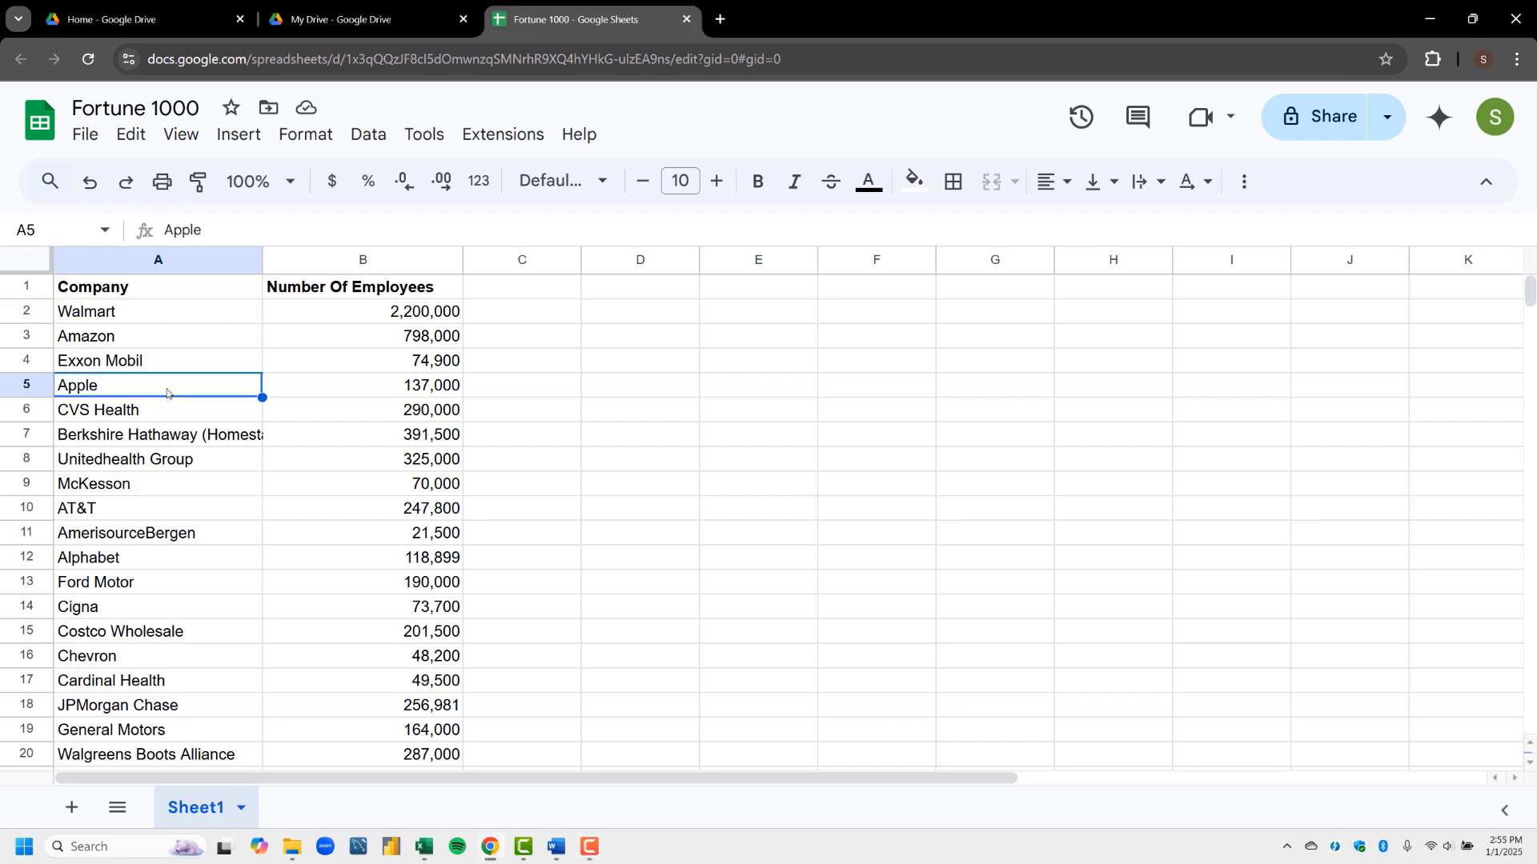
drag(166, 392, 400, 391)
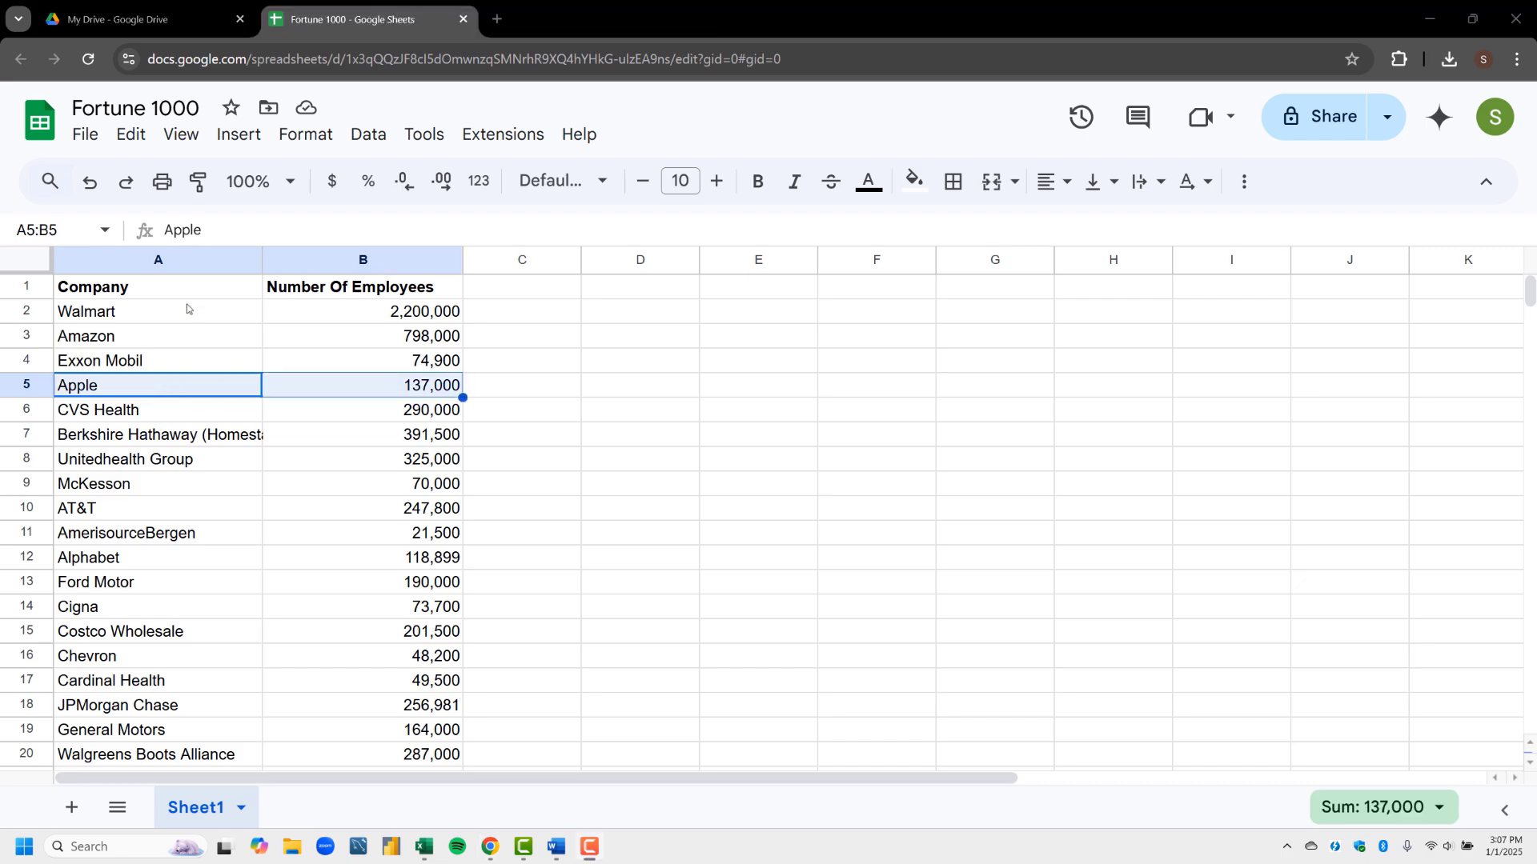
click(134, 142)
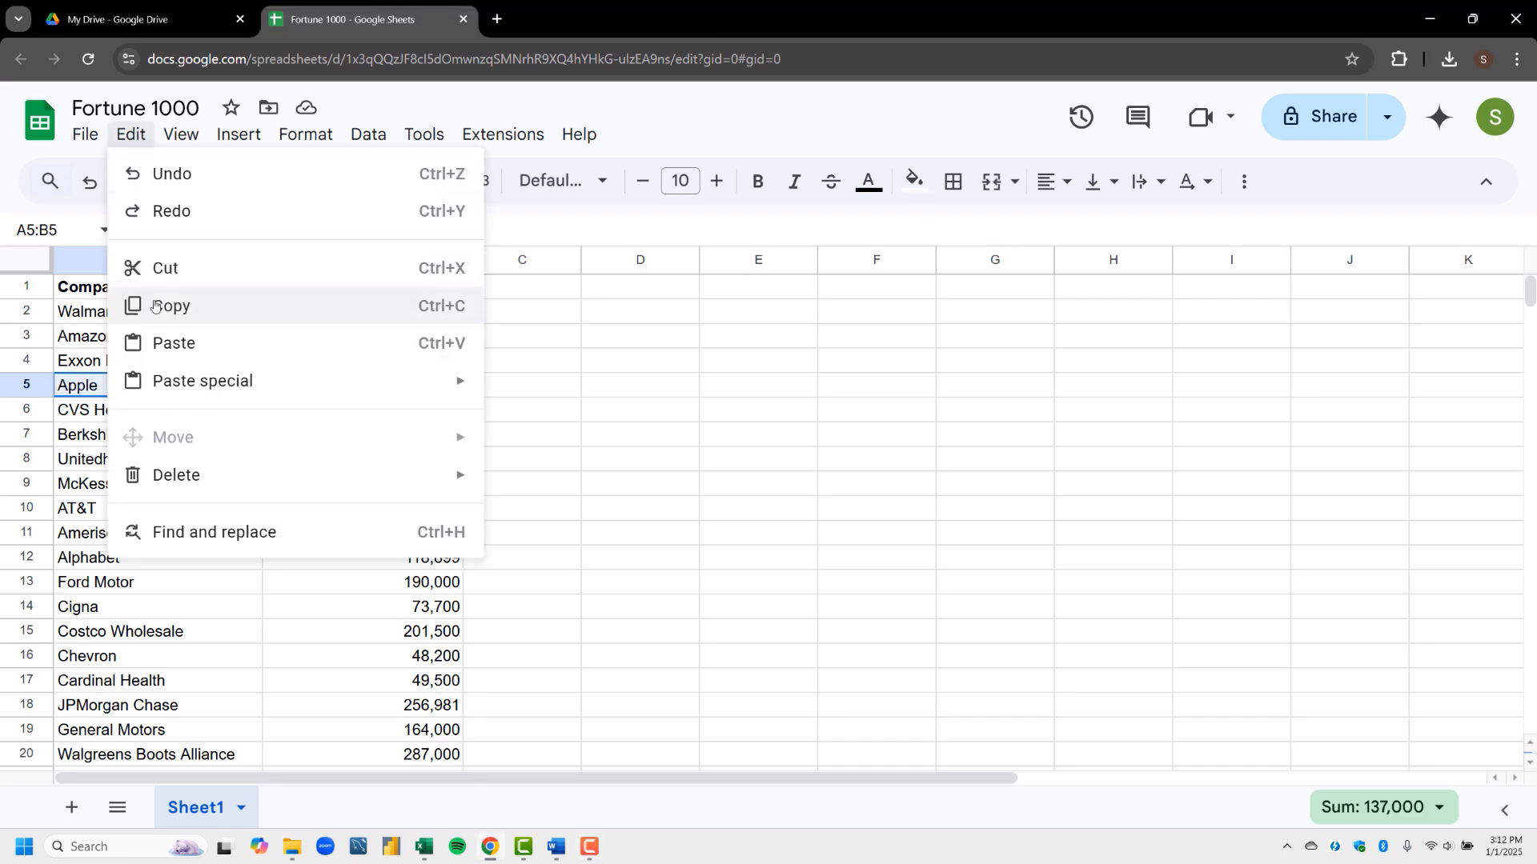
click(154, 304)
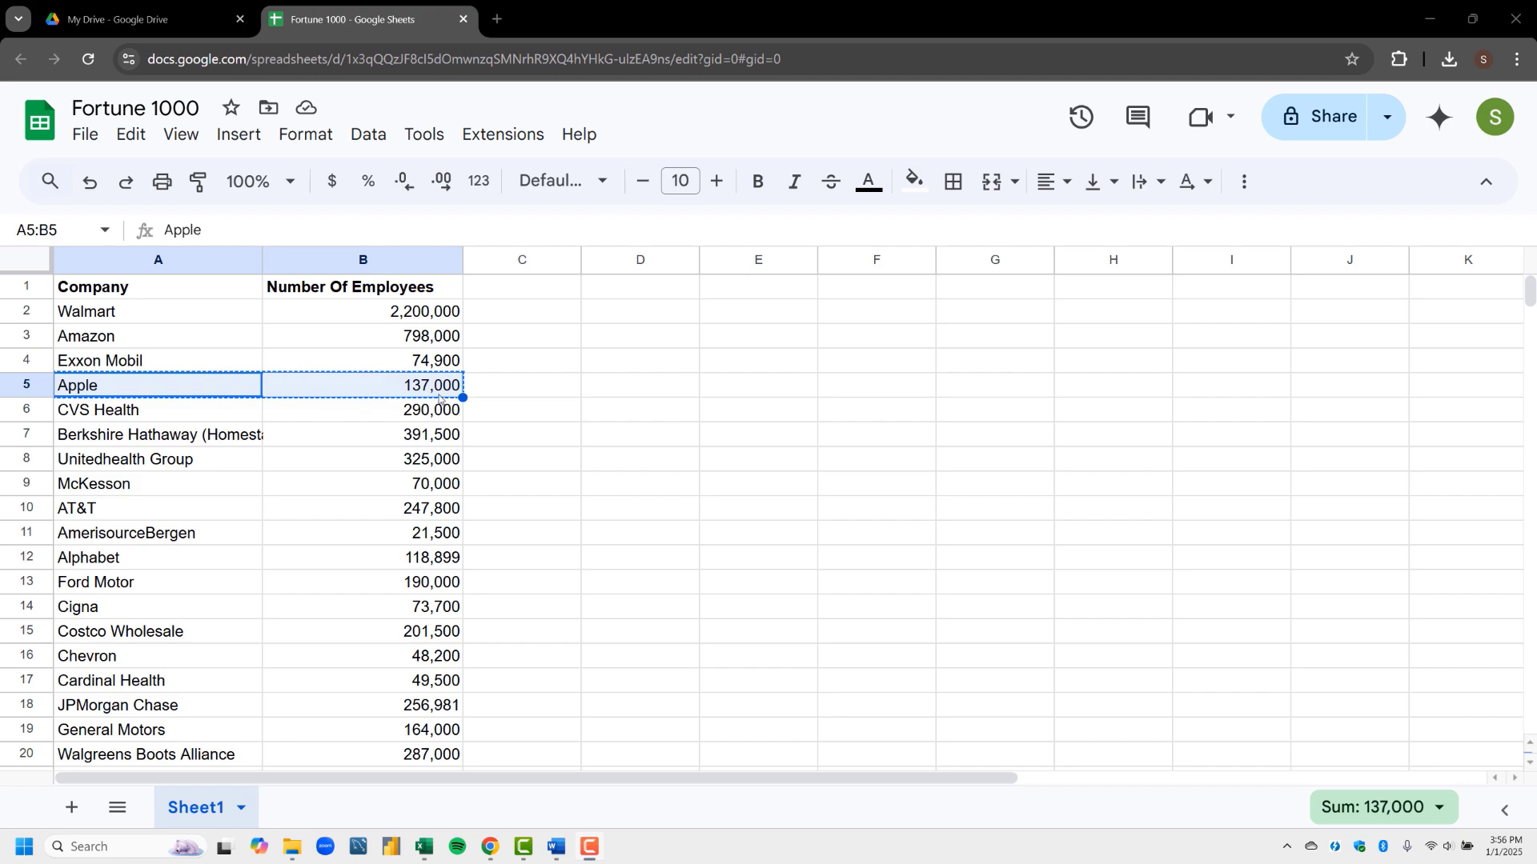
click(665, 384)
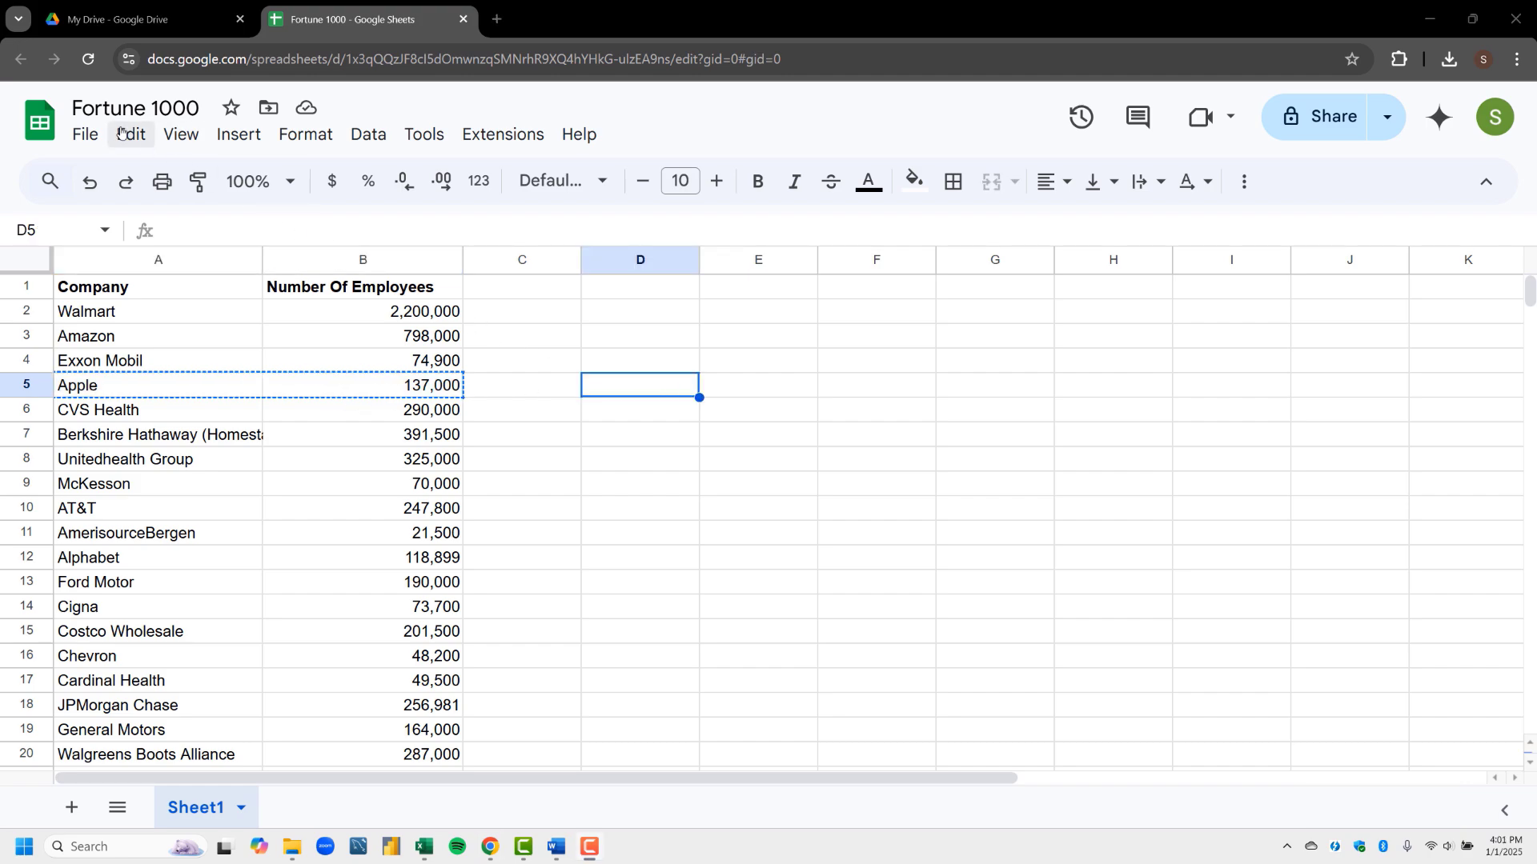
click(134, 137)
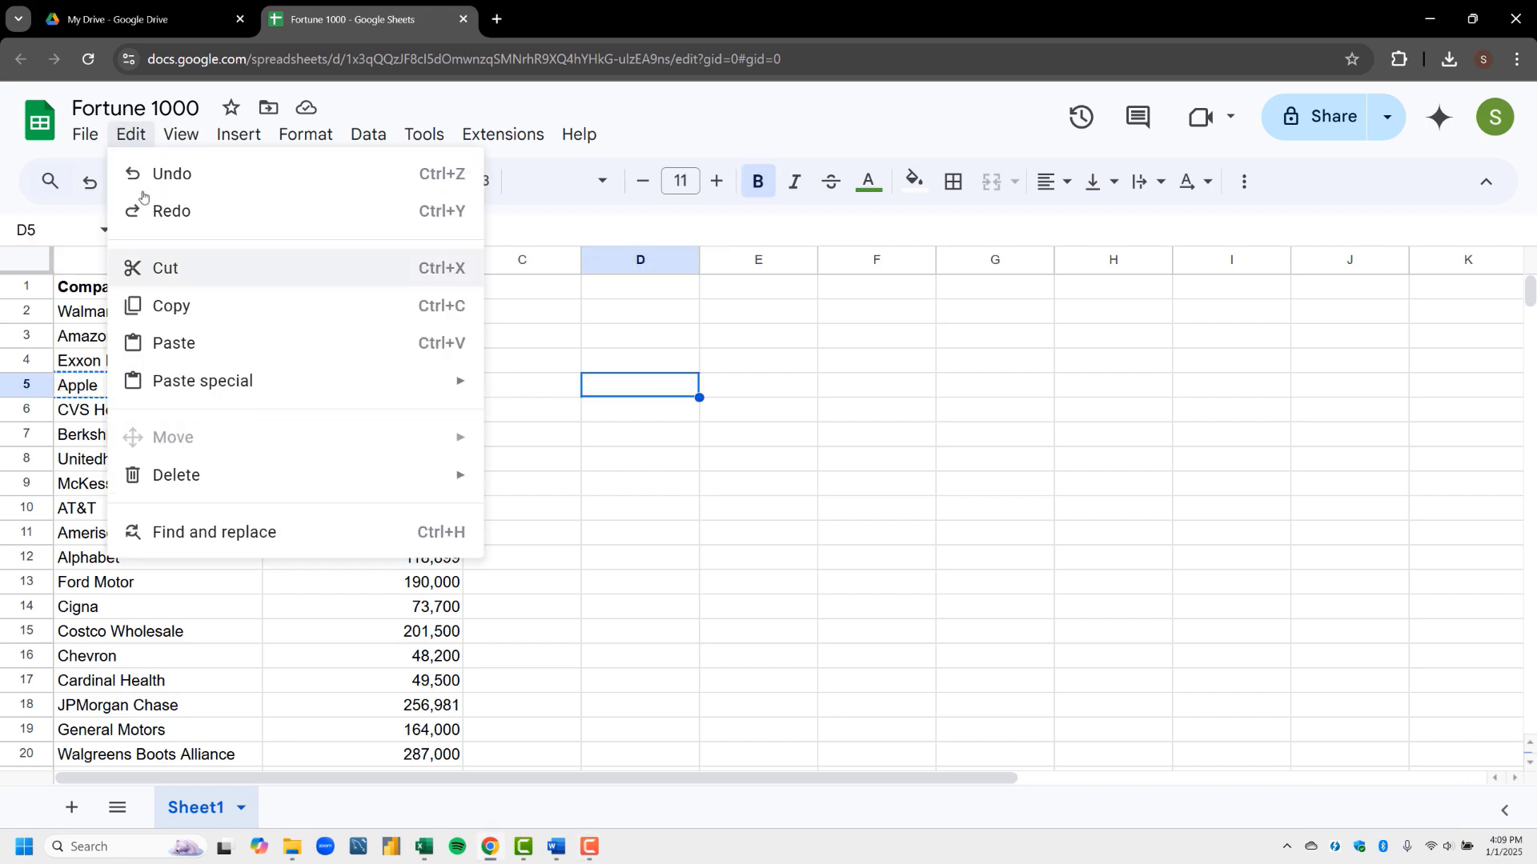
click(163, 354)
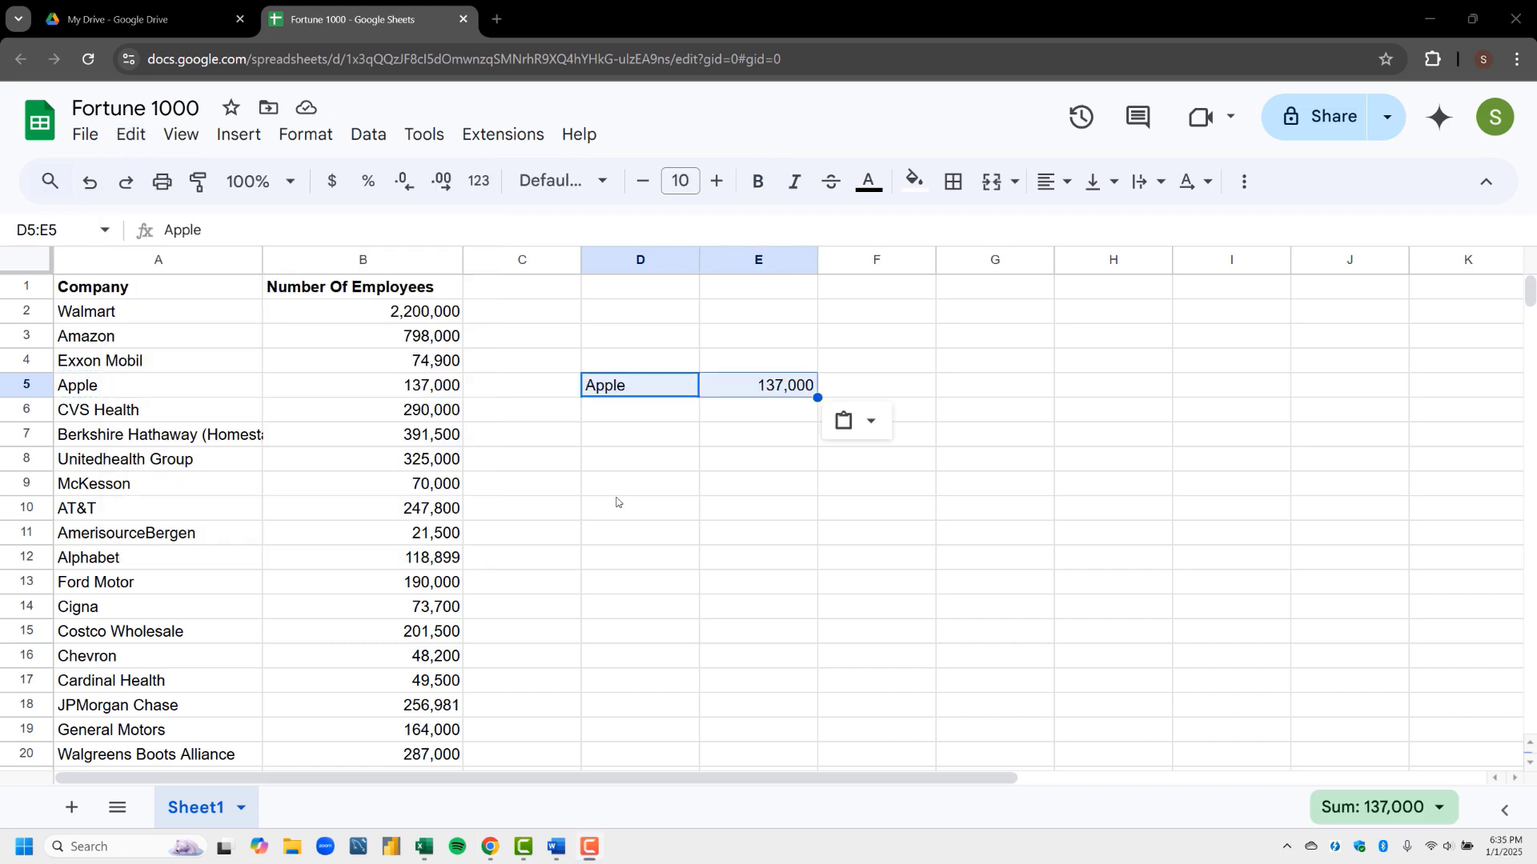
click(609, 439)
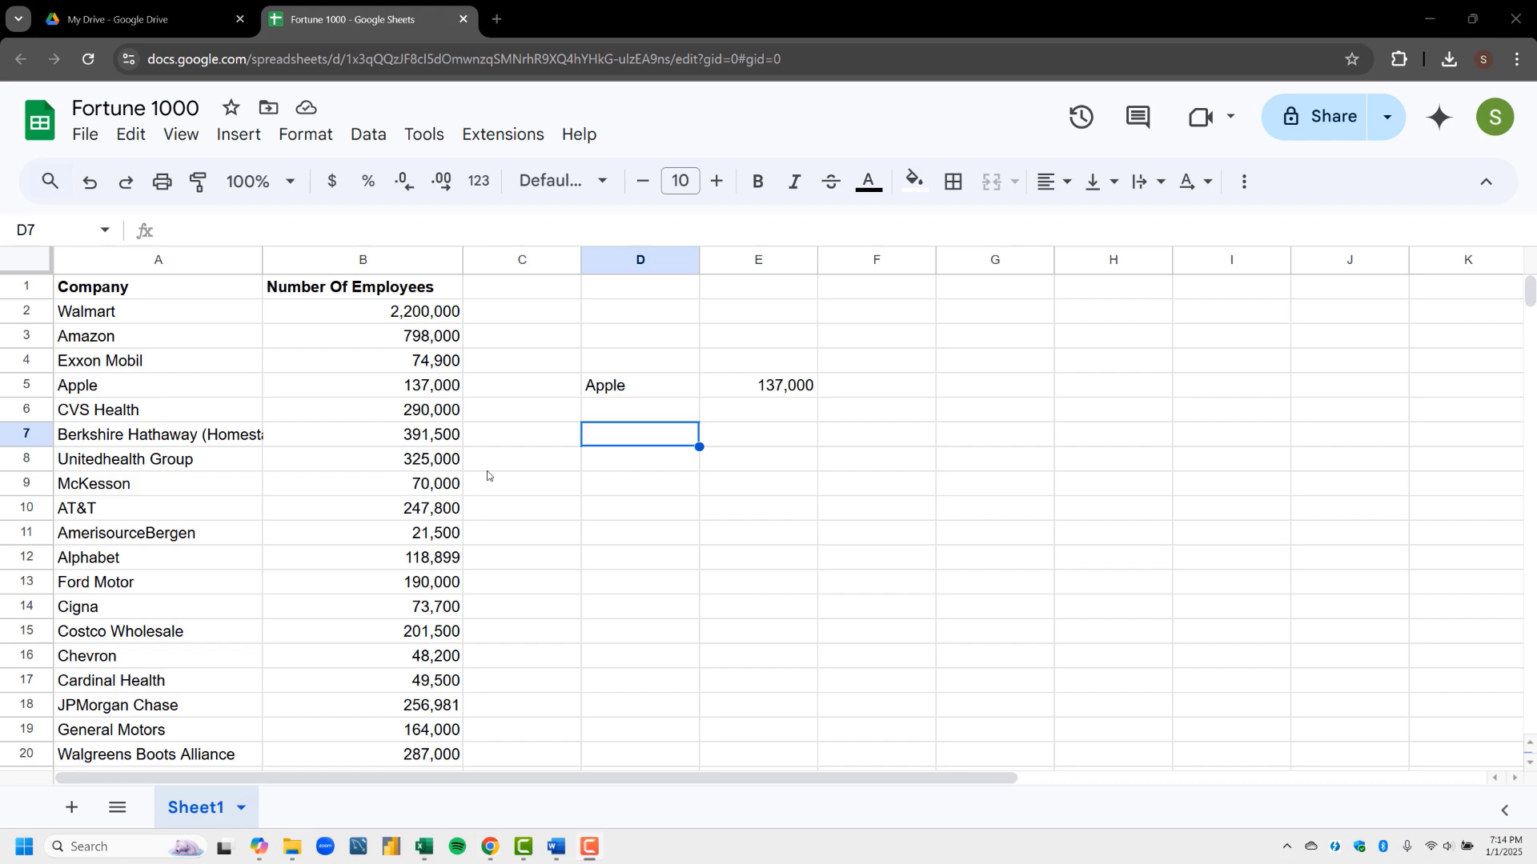
Copy the McKesson company name from A9 and paste it into D9
right_click(165, 486)
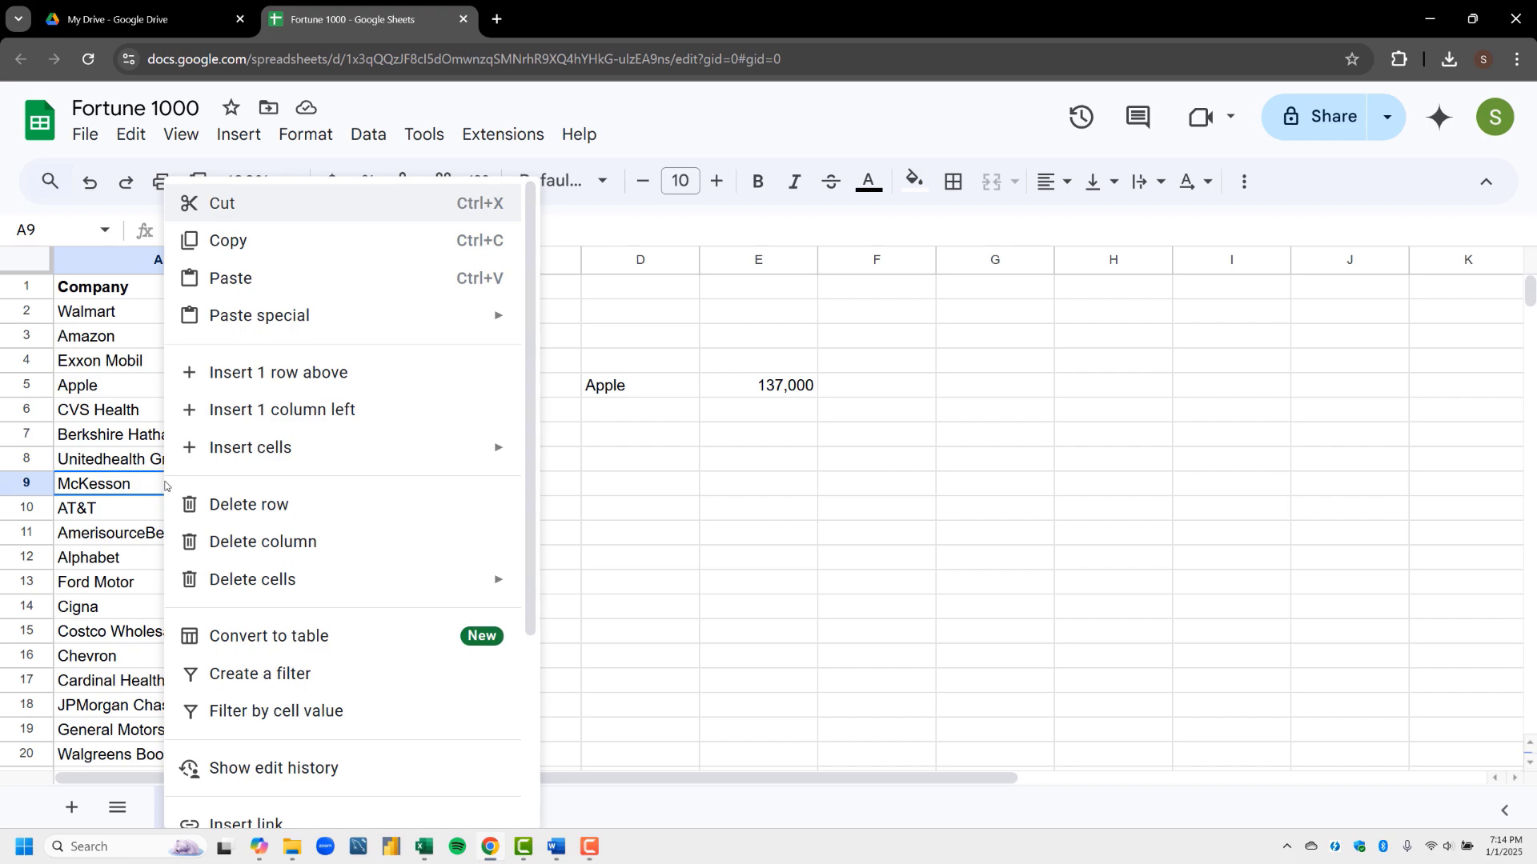
click(235, 241)
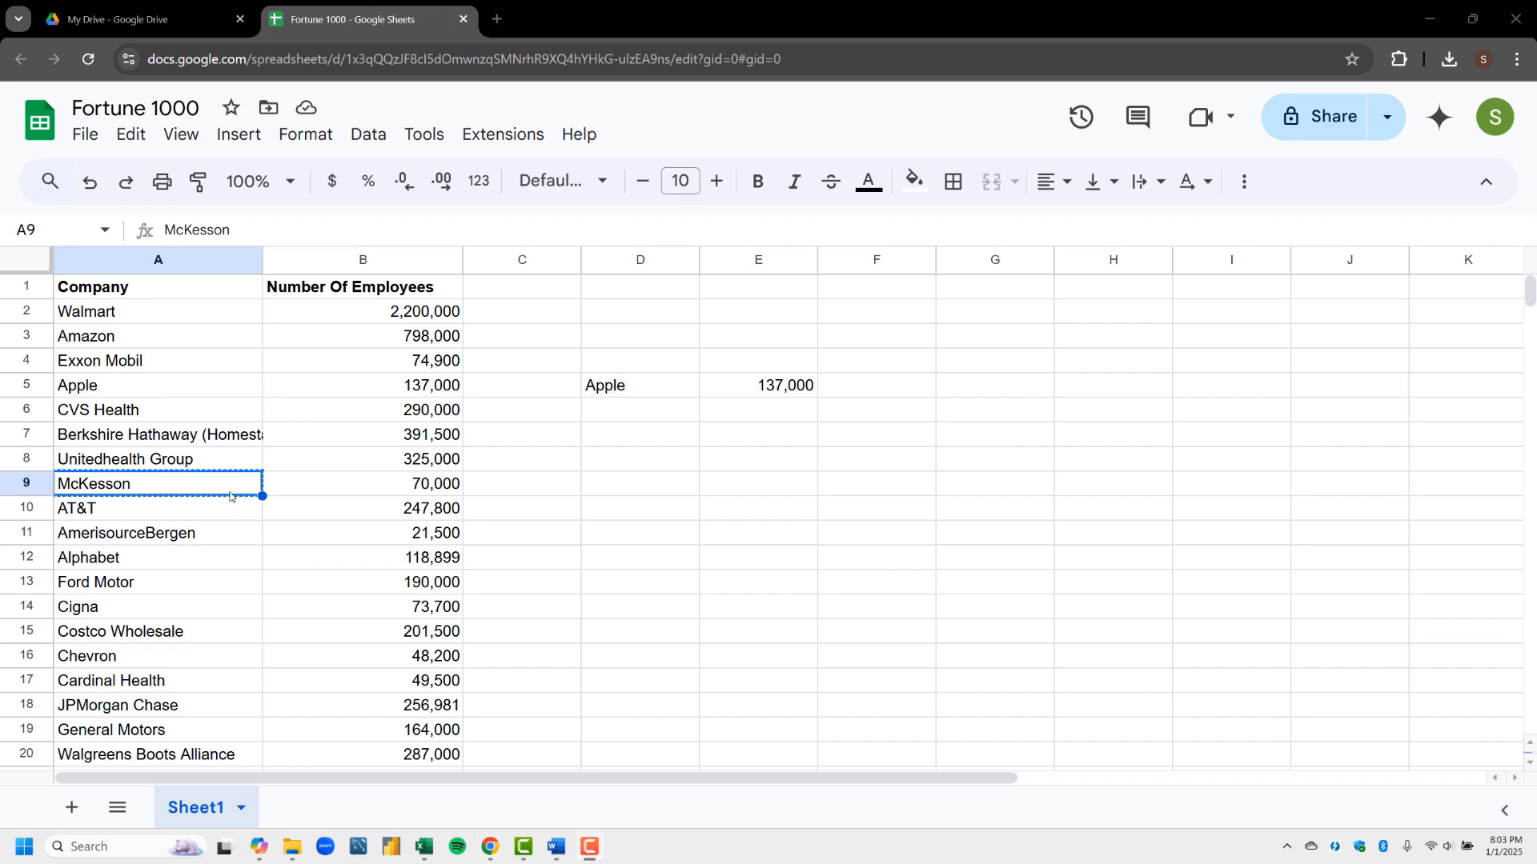
right_click(627, 486)
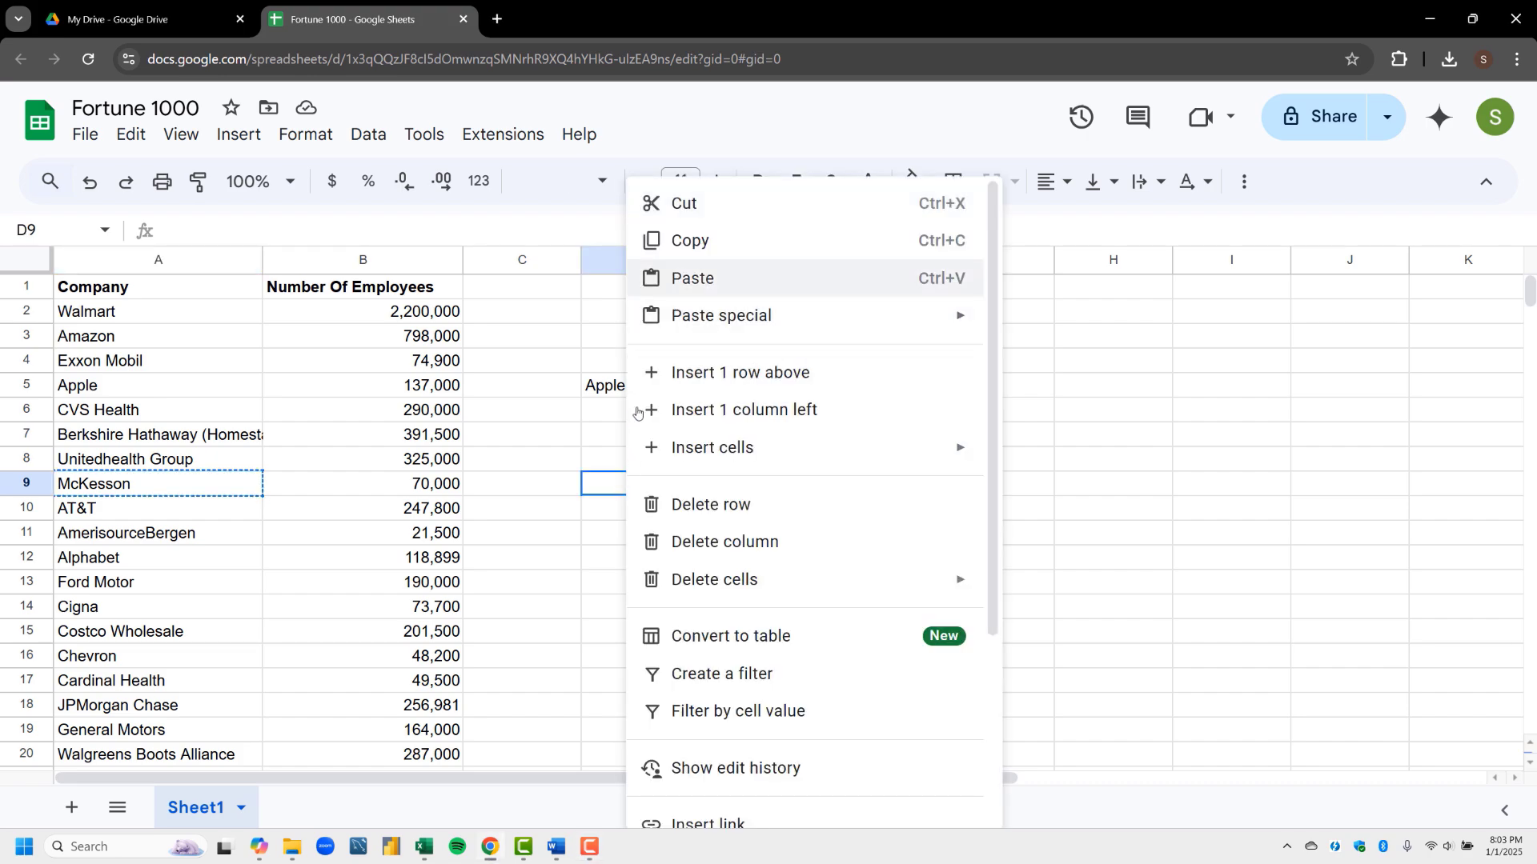
click(655, 274)
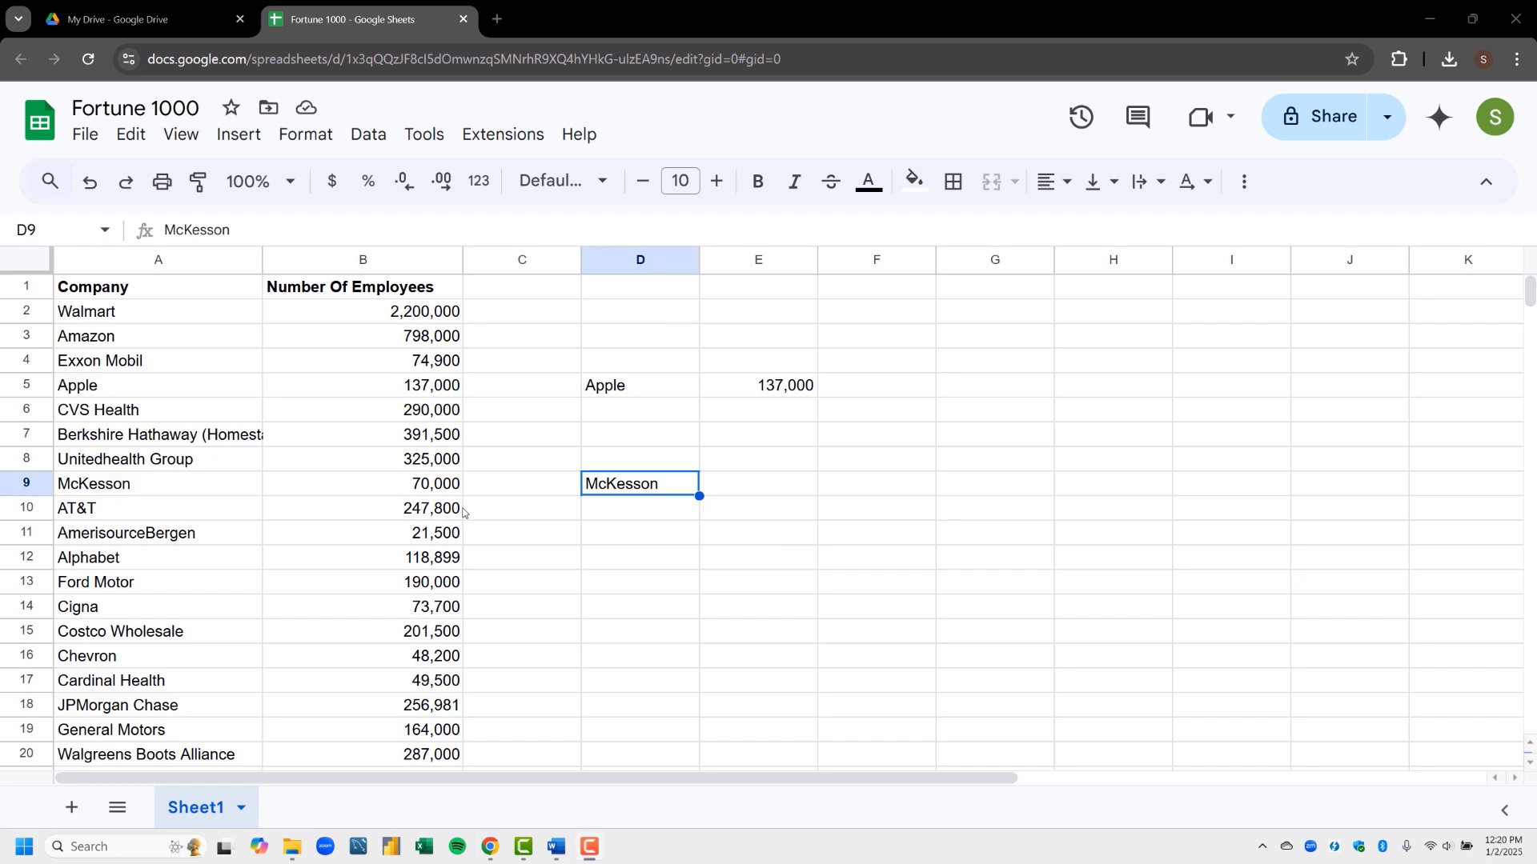
Copy the AmerisourceBergen company name from A11 and paste it into D11
click(232, 537)
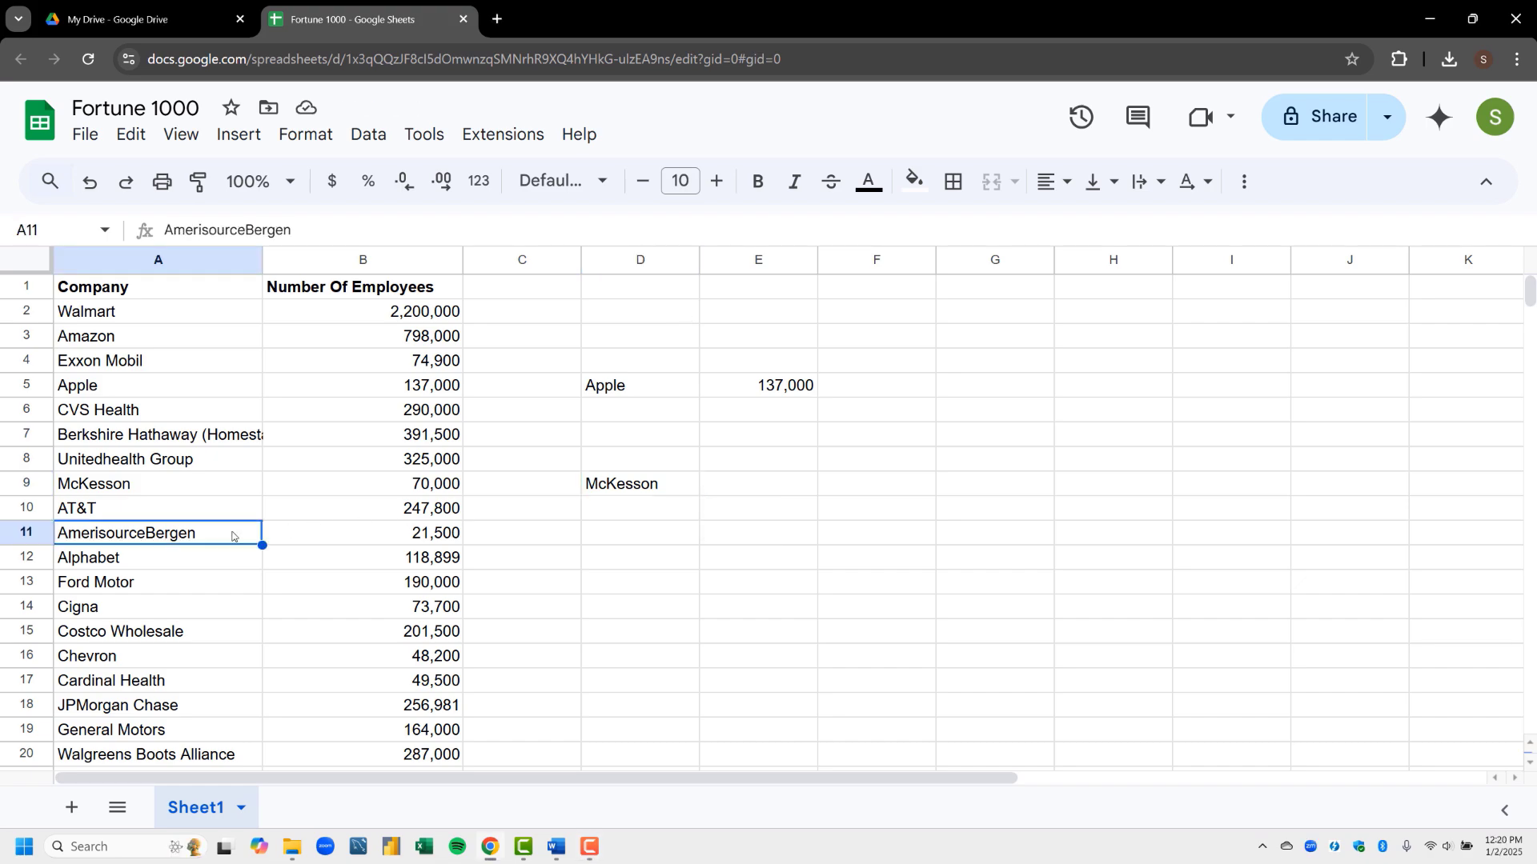
key(ctrl+c)
click(622, 536)
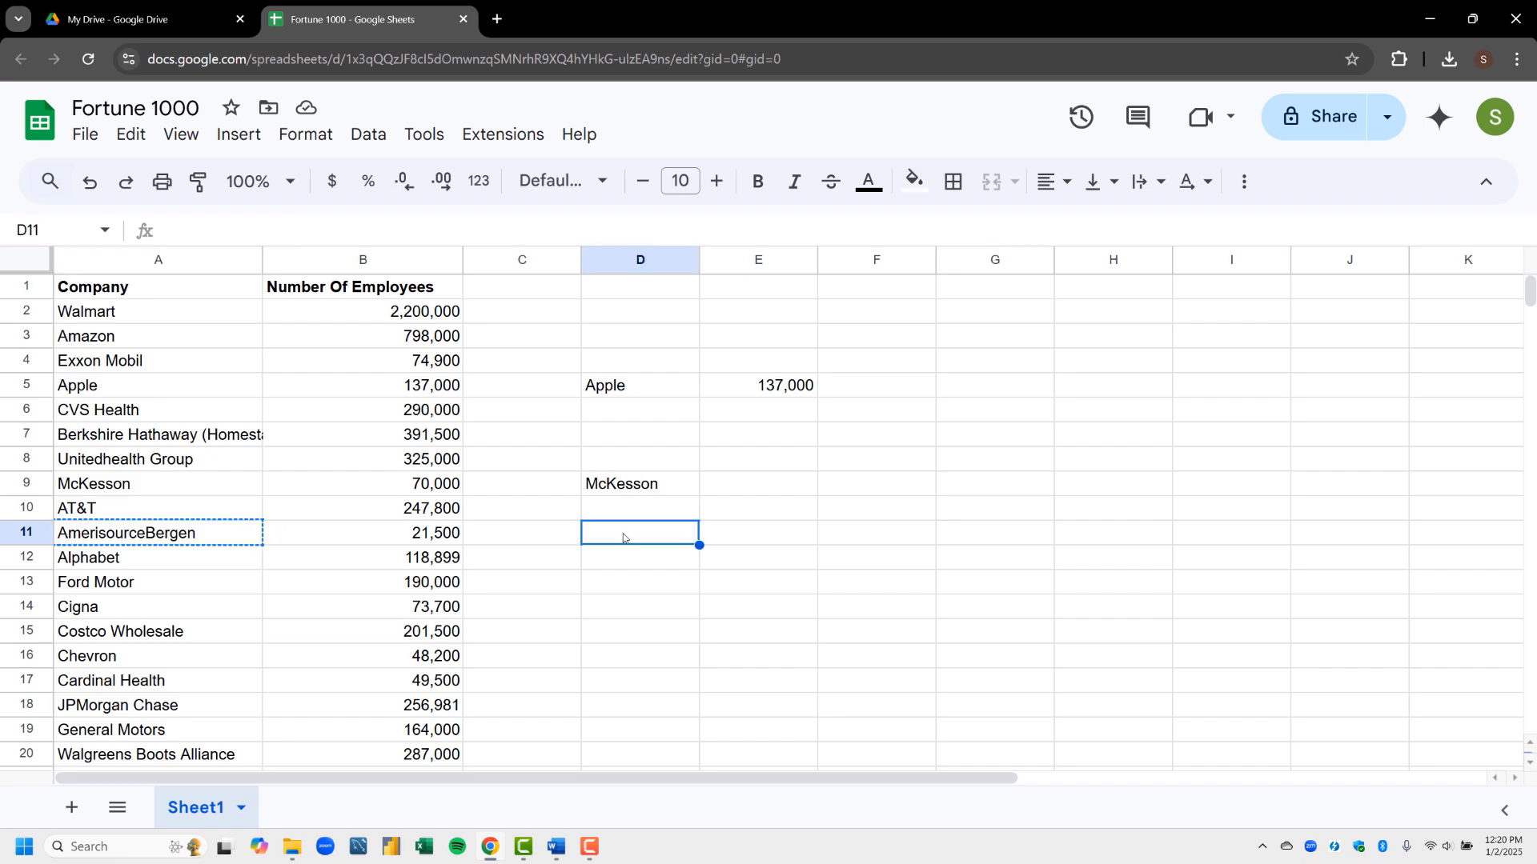
key(ctrl+v)
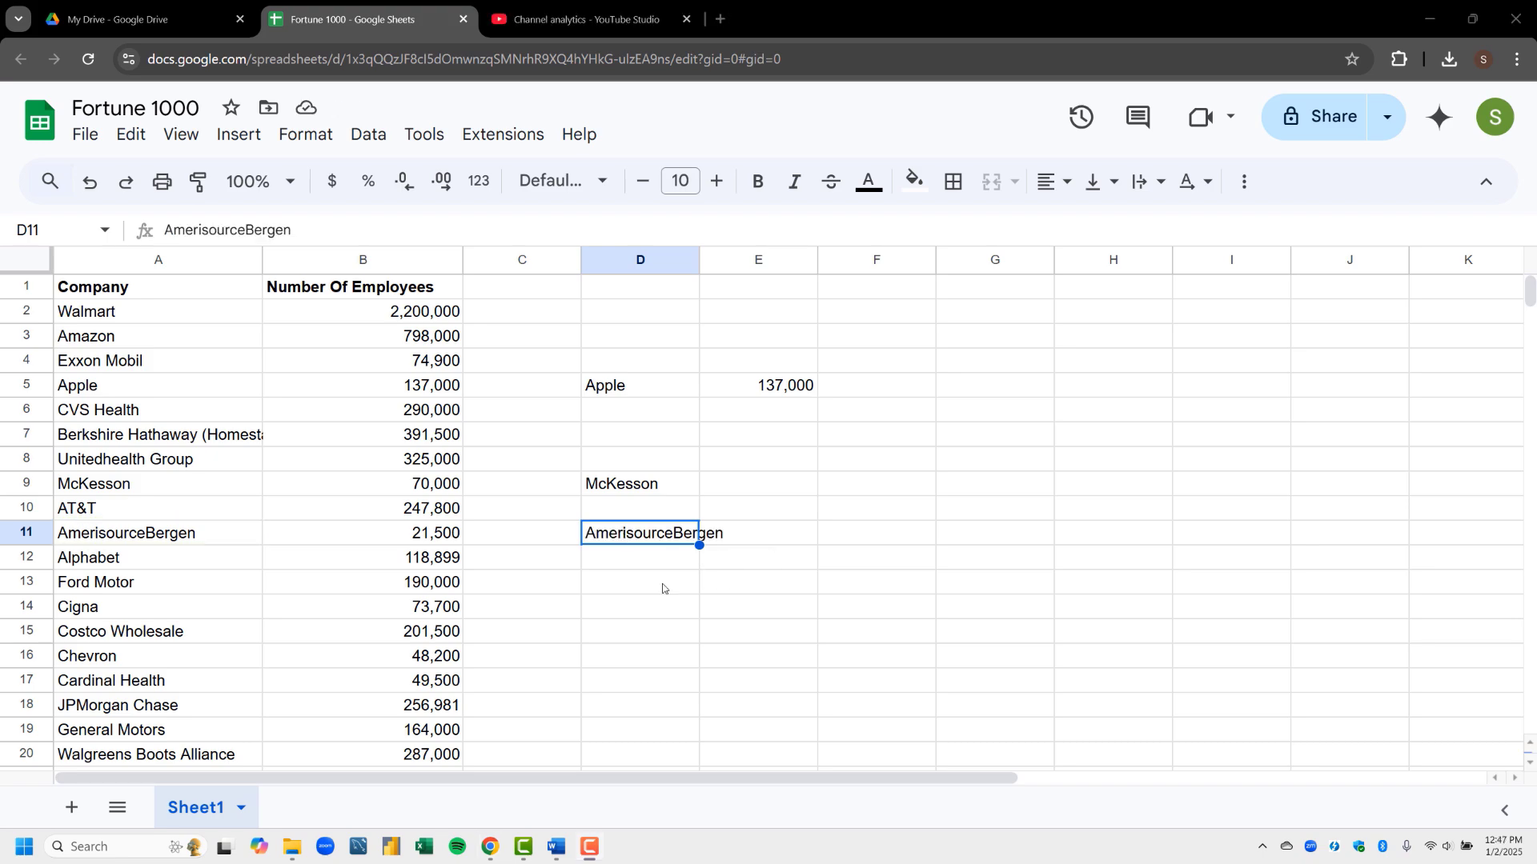
click(662, 587)
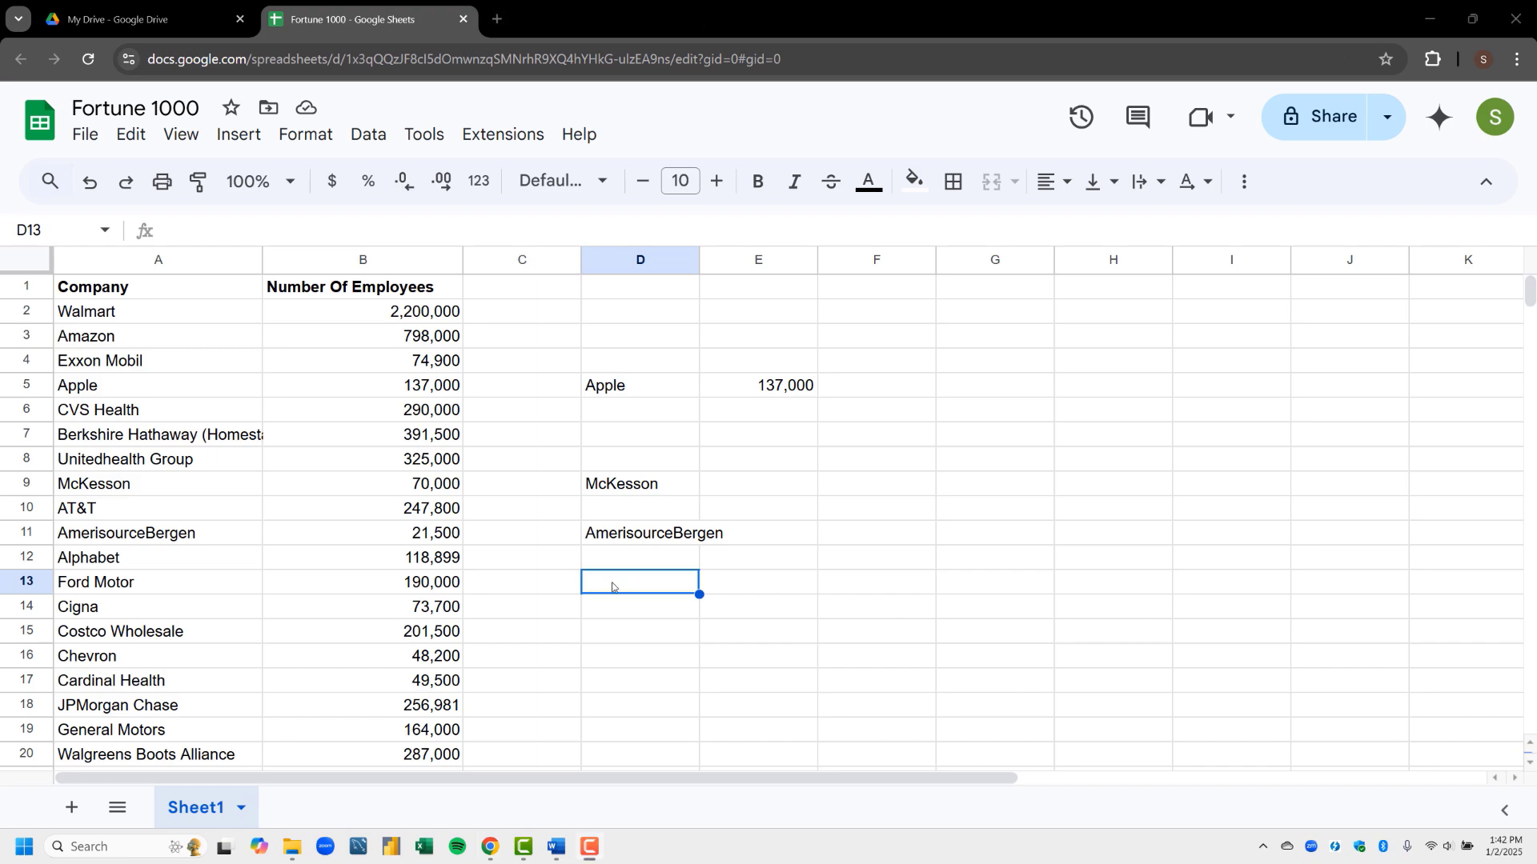
Cut Ford Motor and its employee count from A13:B13 and paste them into D13:E13
click(200, 581)
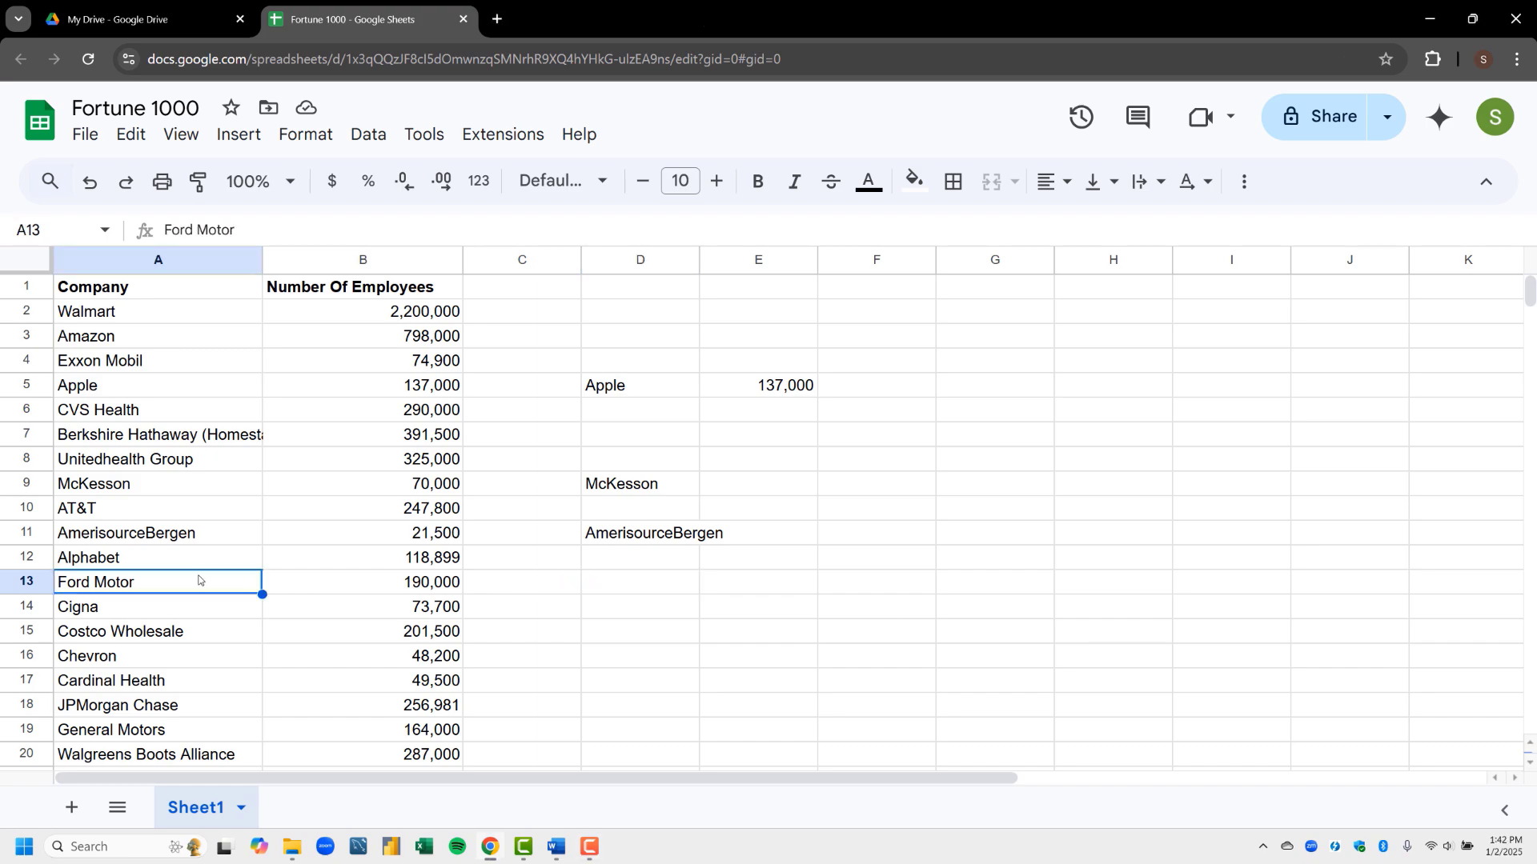
key(shift+Right)
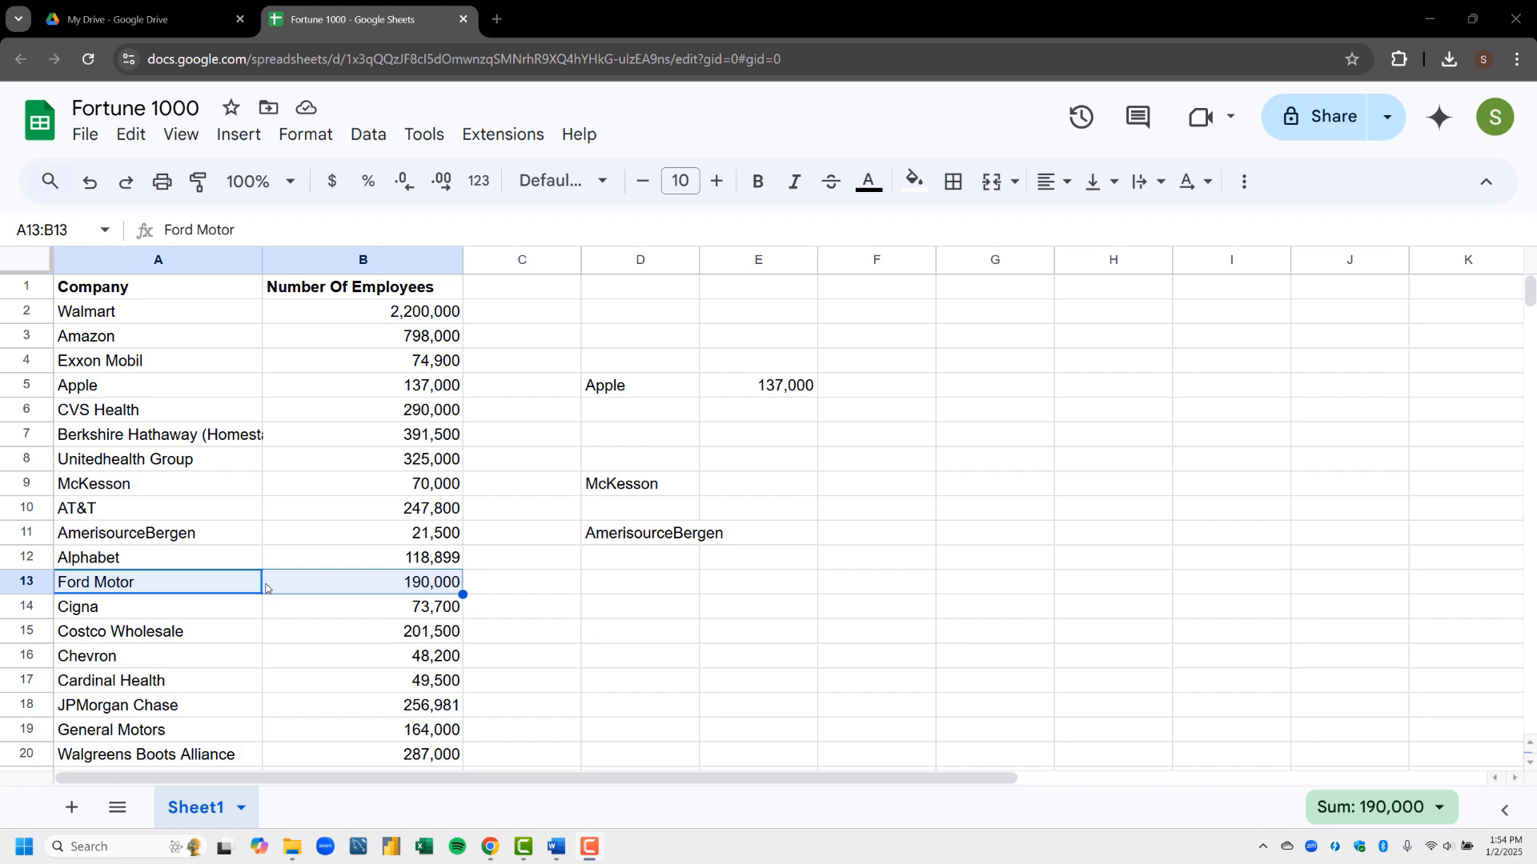
click(129, 142)
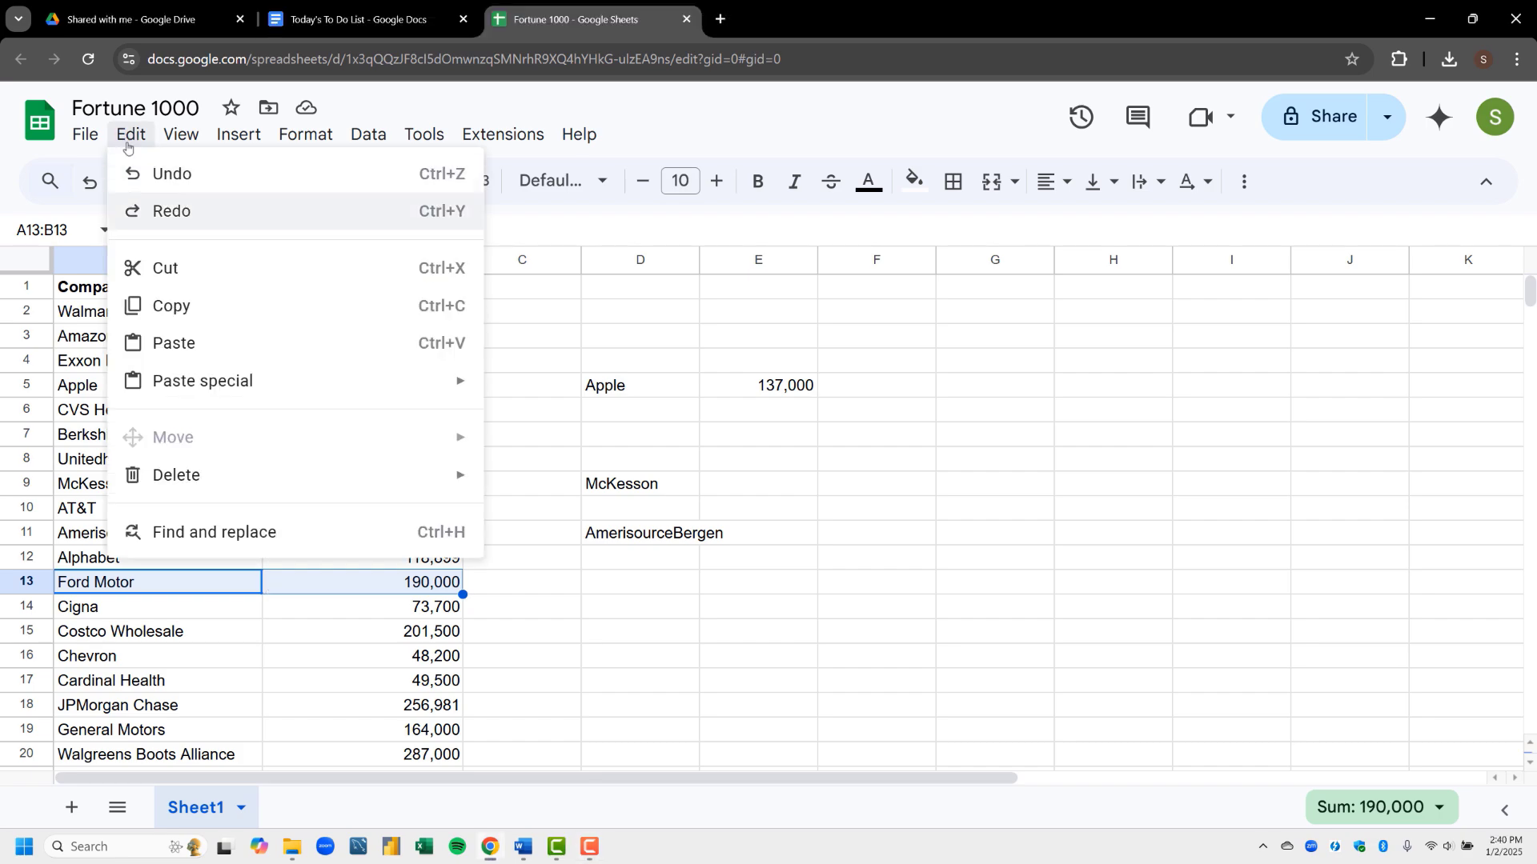
click(151, 269)
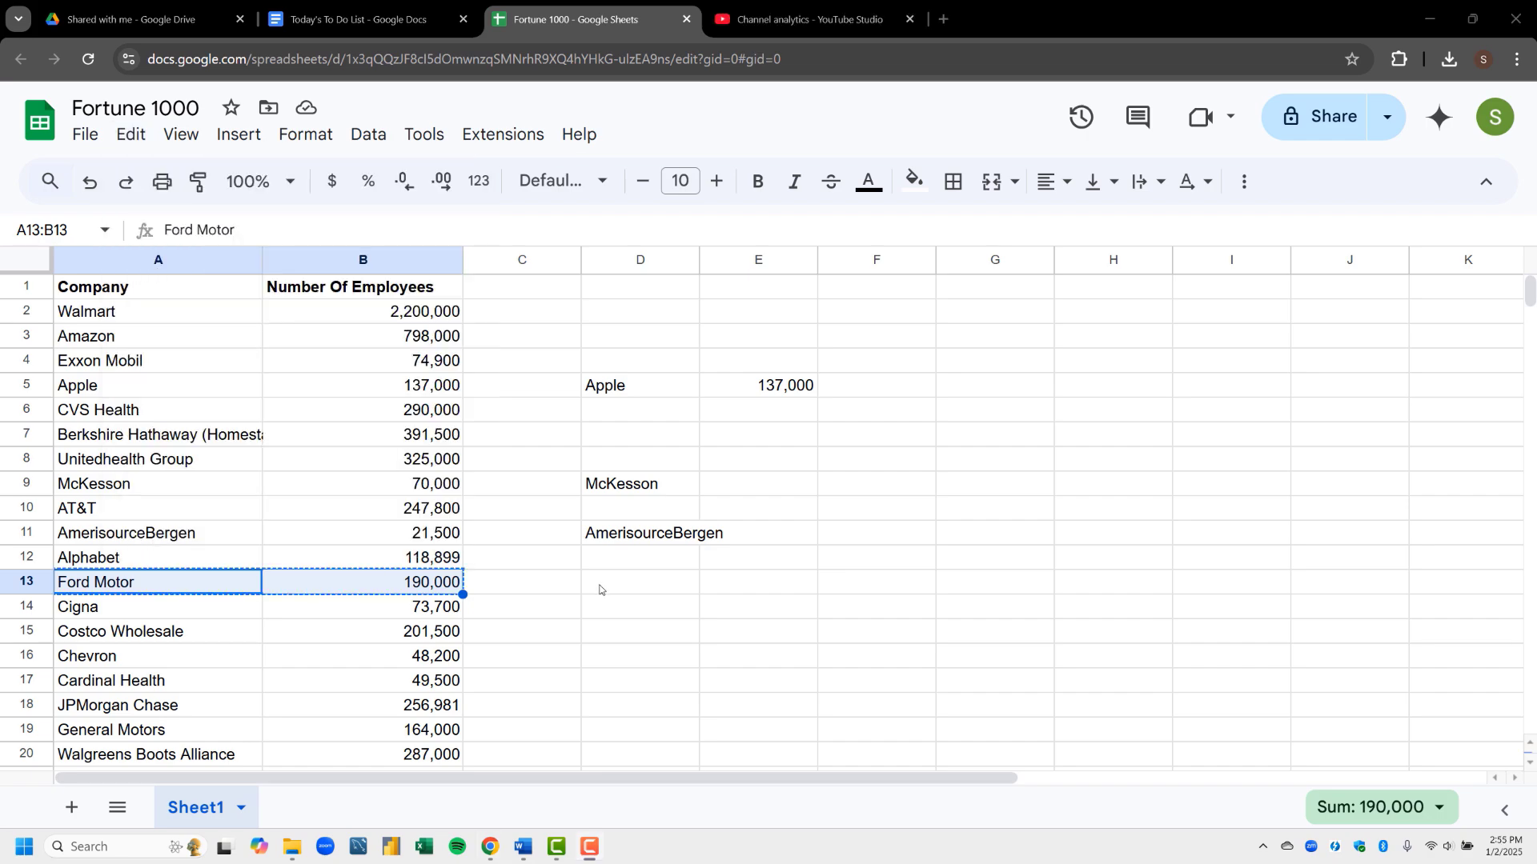
click(599, 590)
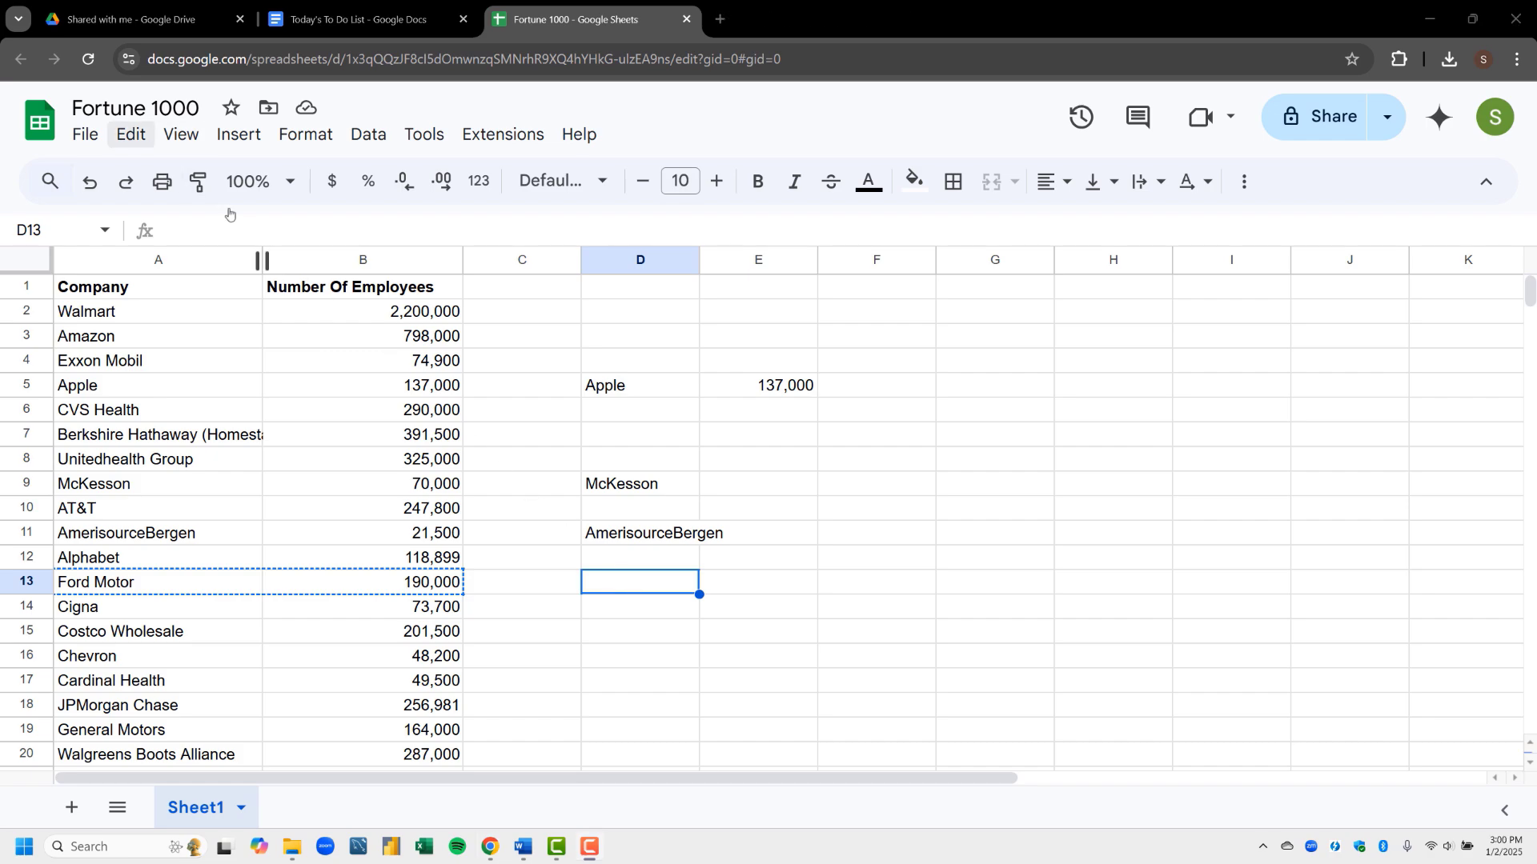
click(141, 130)
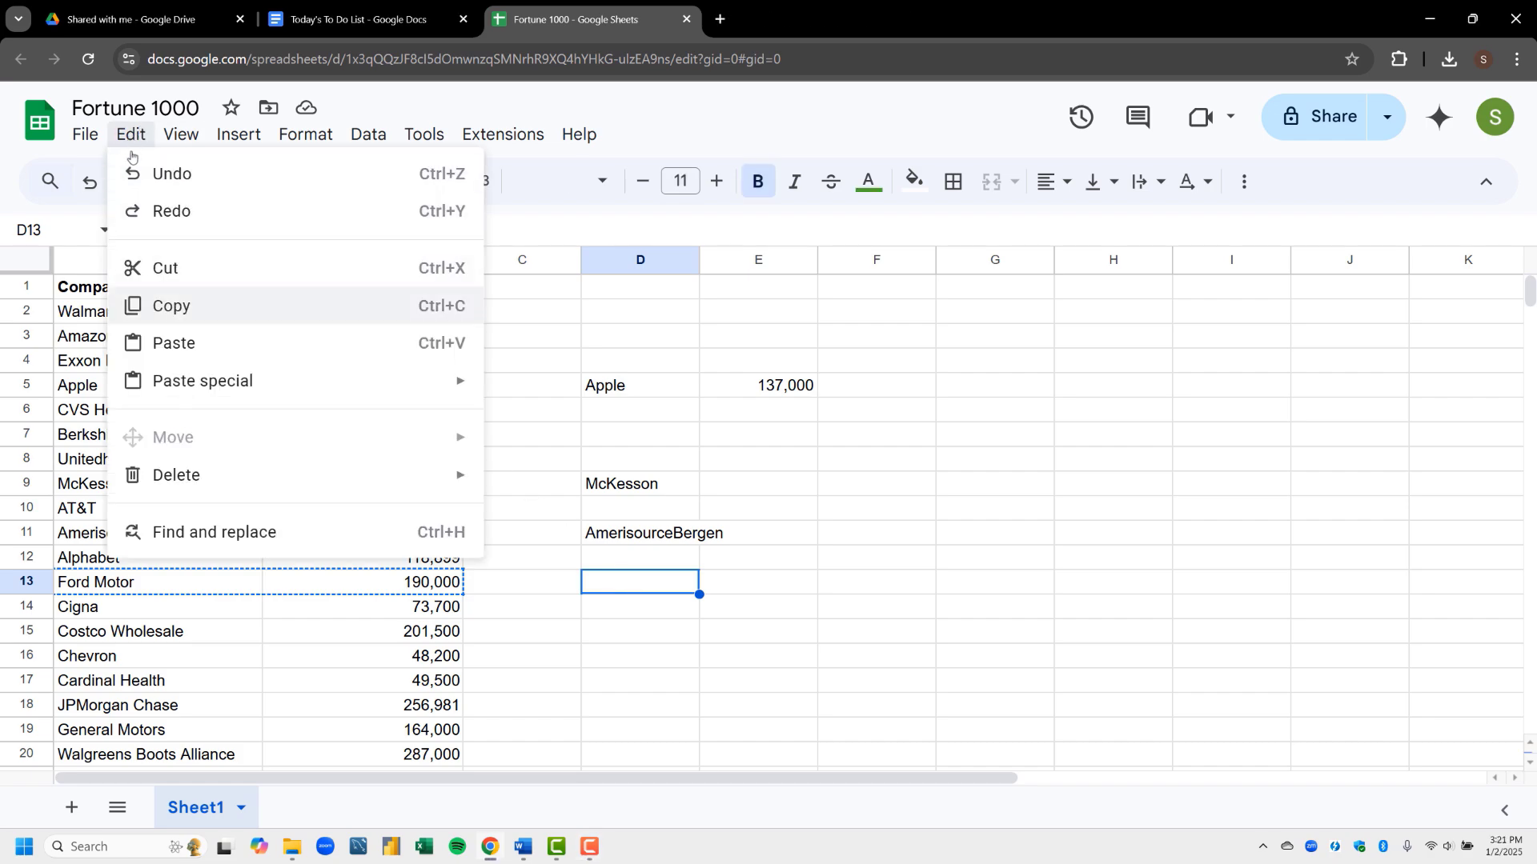
click(163, 353)
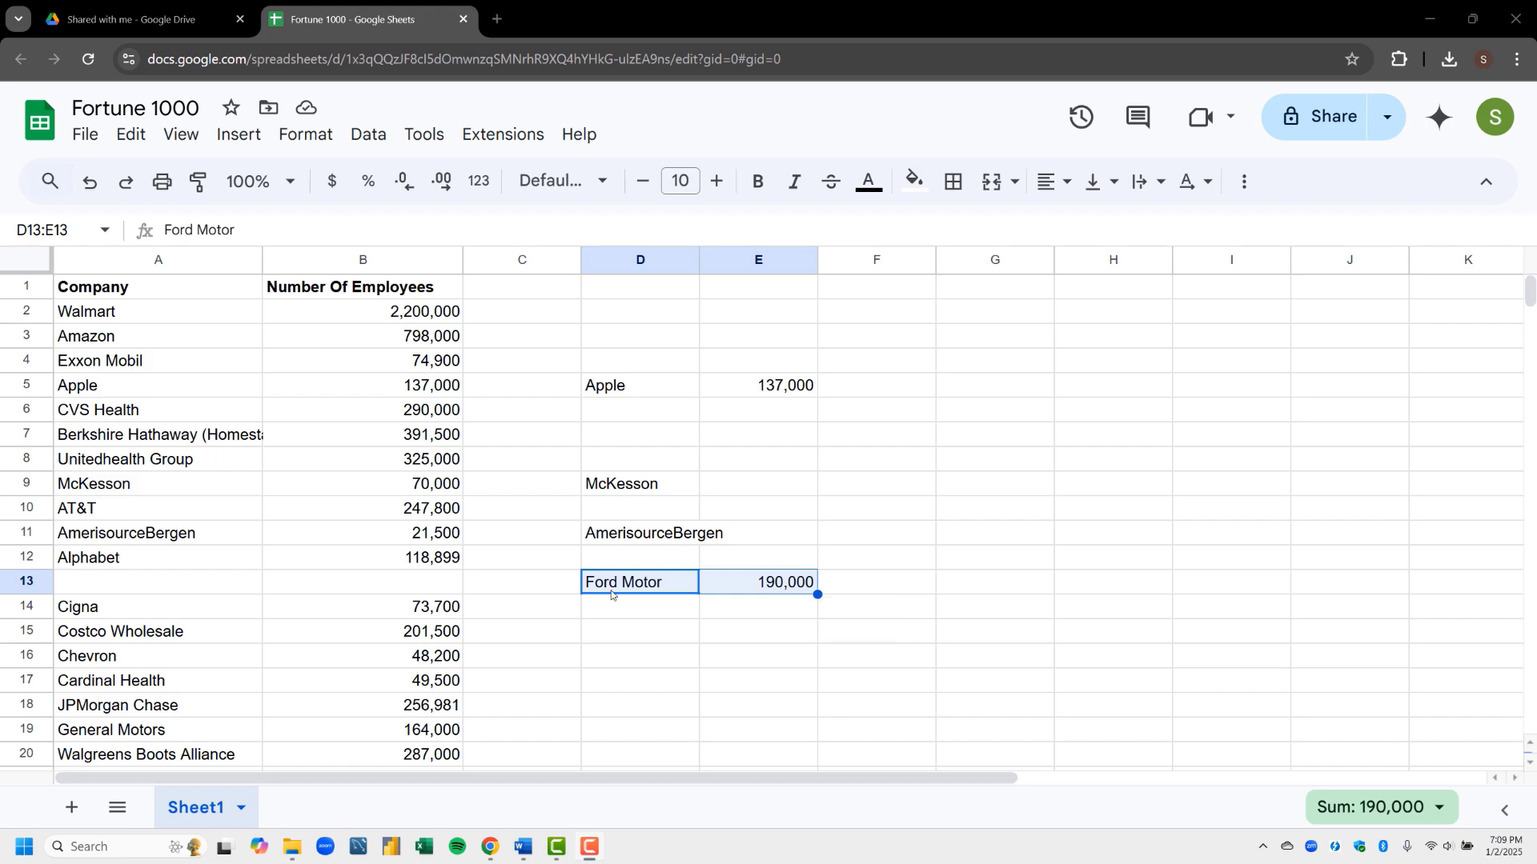
Cut the Costco Wholesale company name from A15 and paste it into D15
click(214, 633)
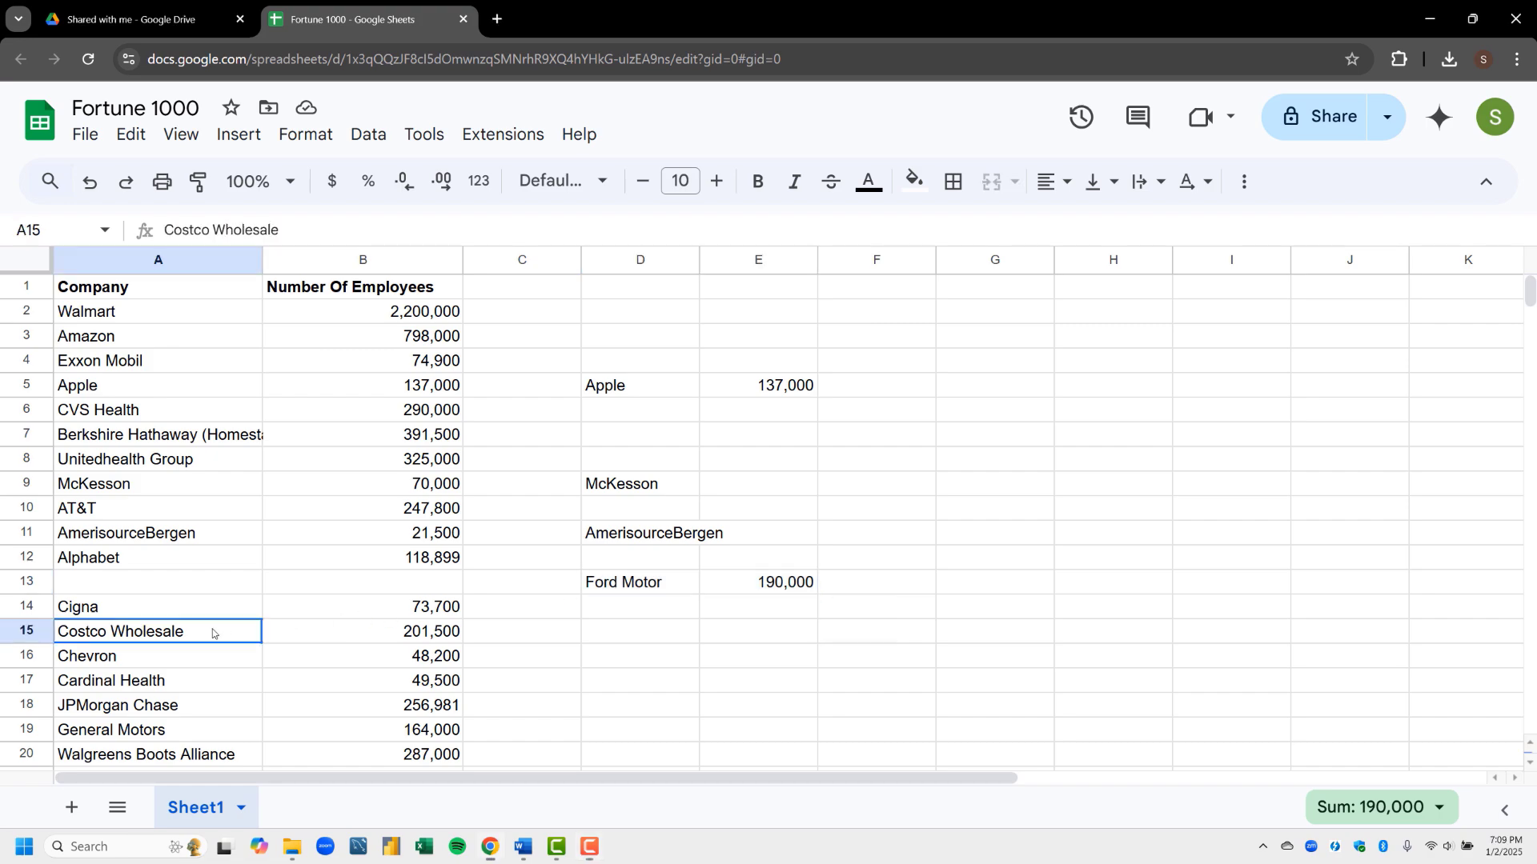
right_click(212, 633)
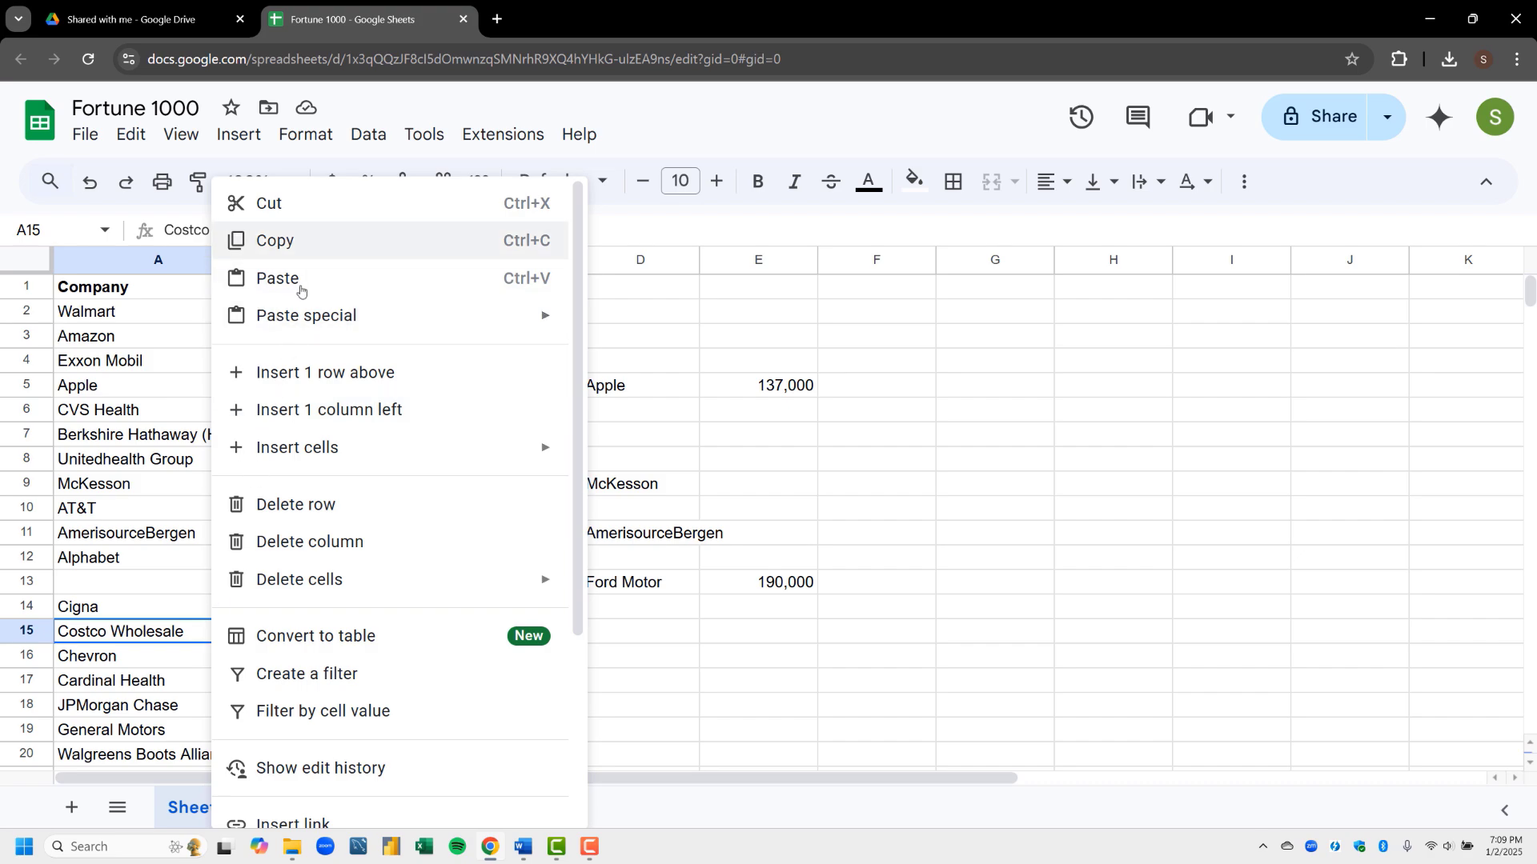
click(320, 209)
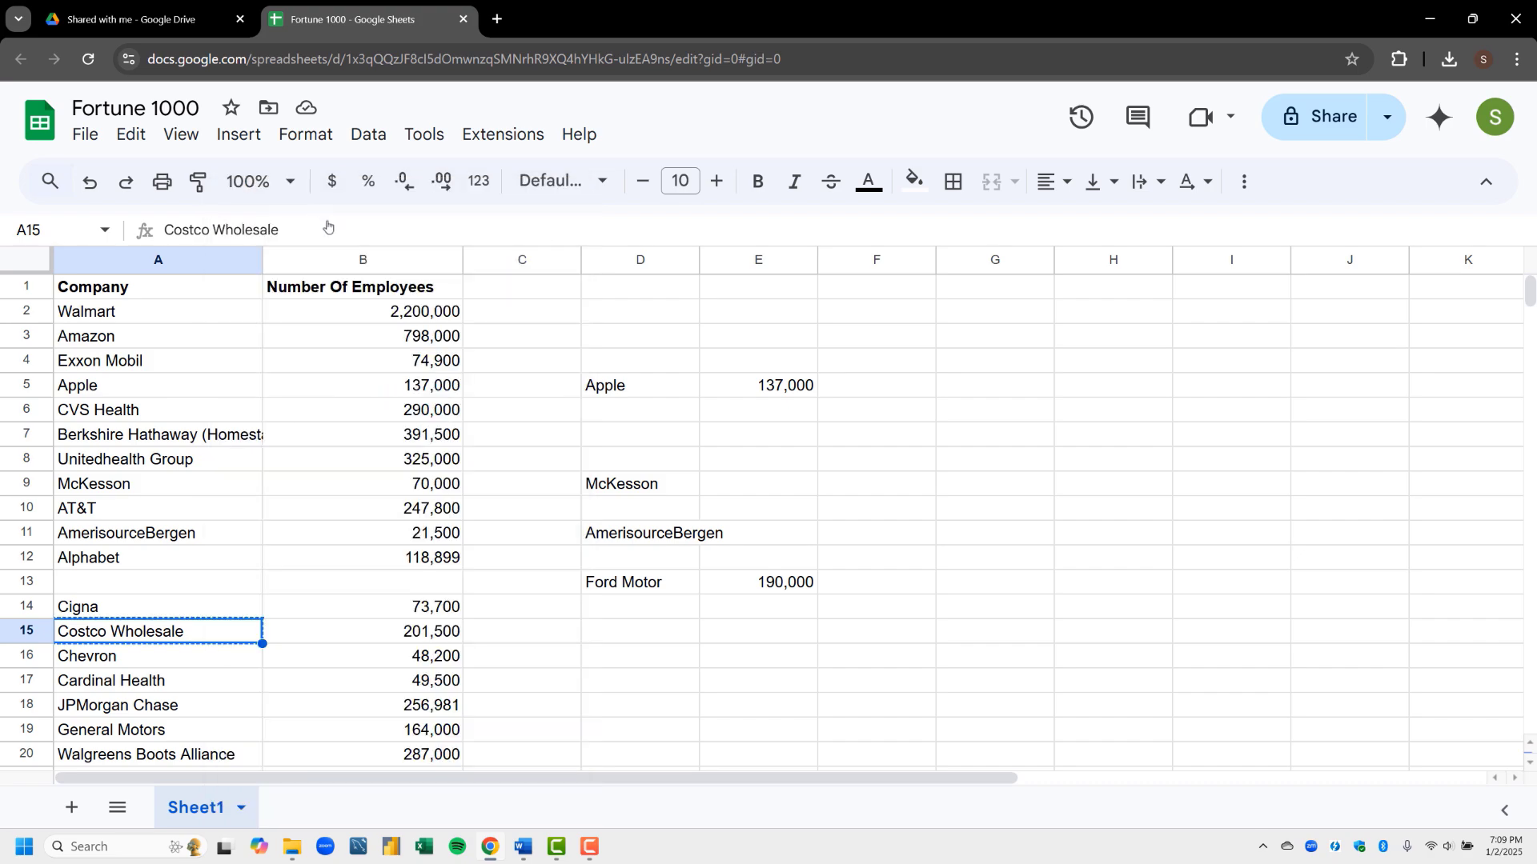
right_click(619, 638)
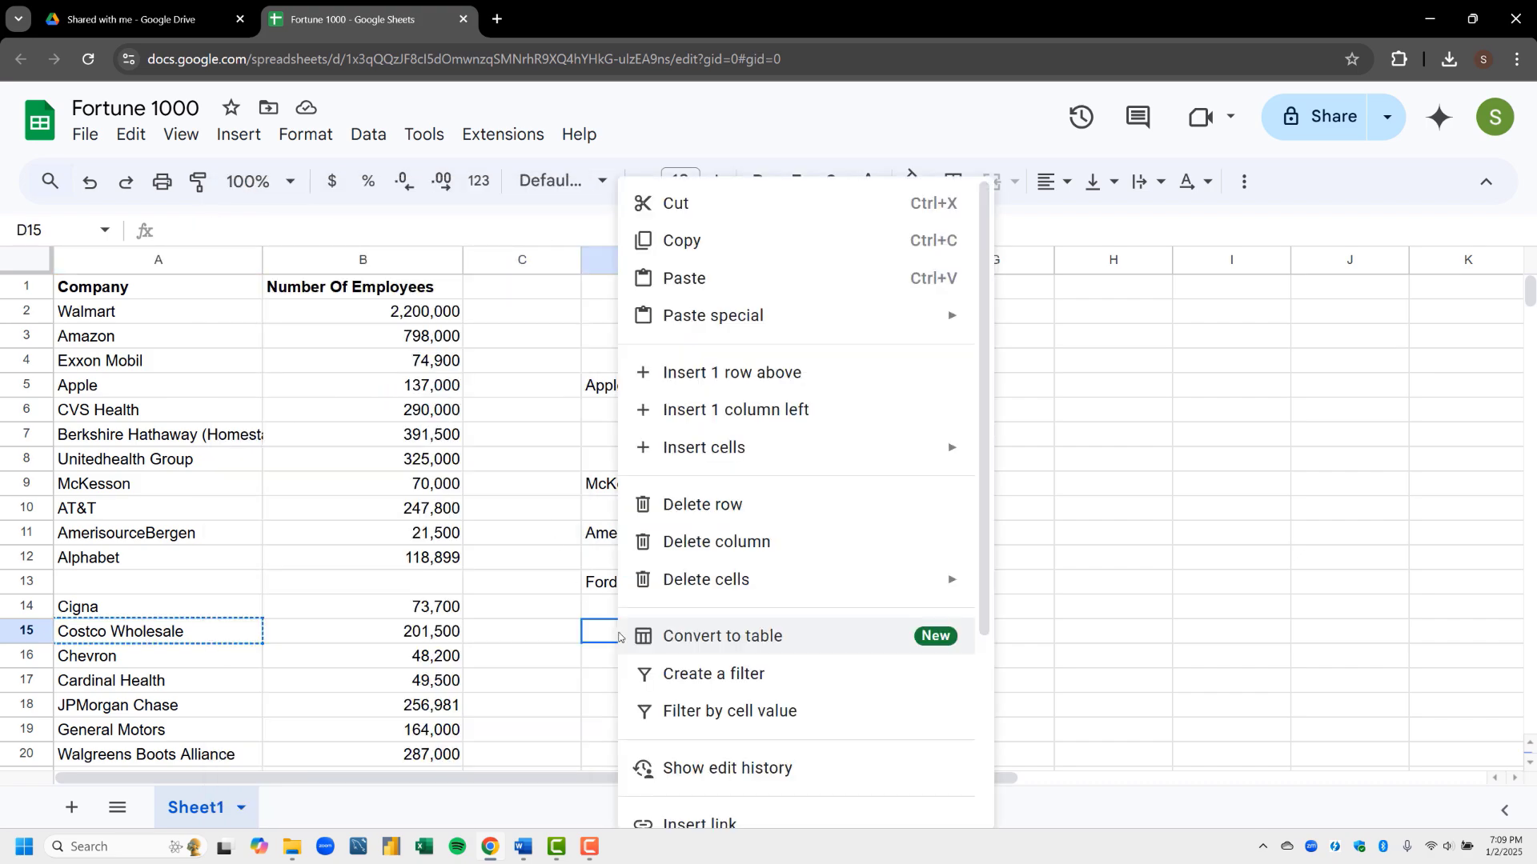
click(675, 282)
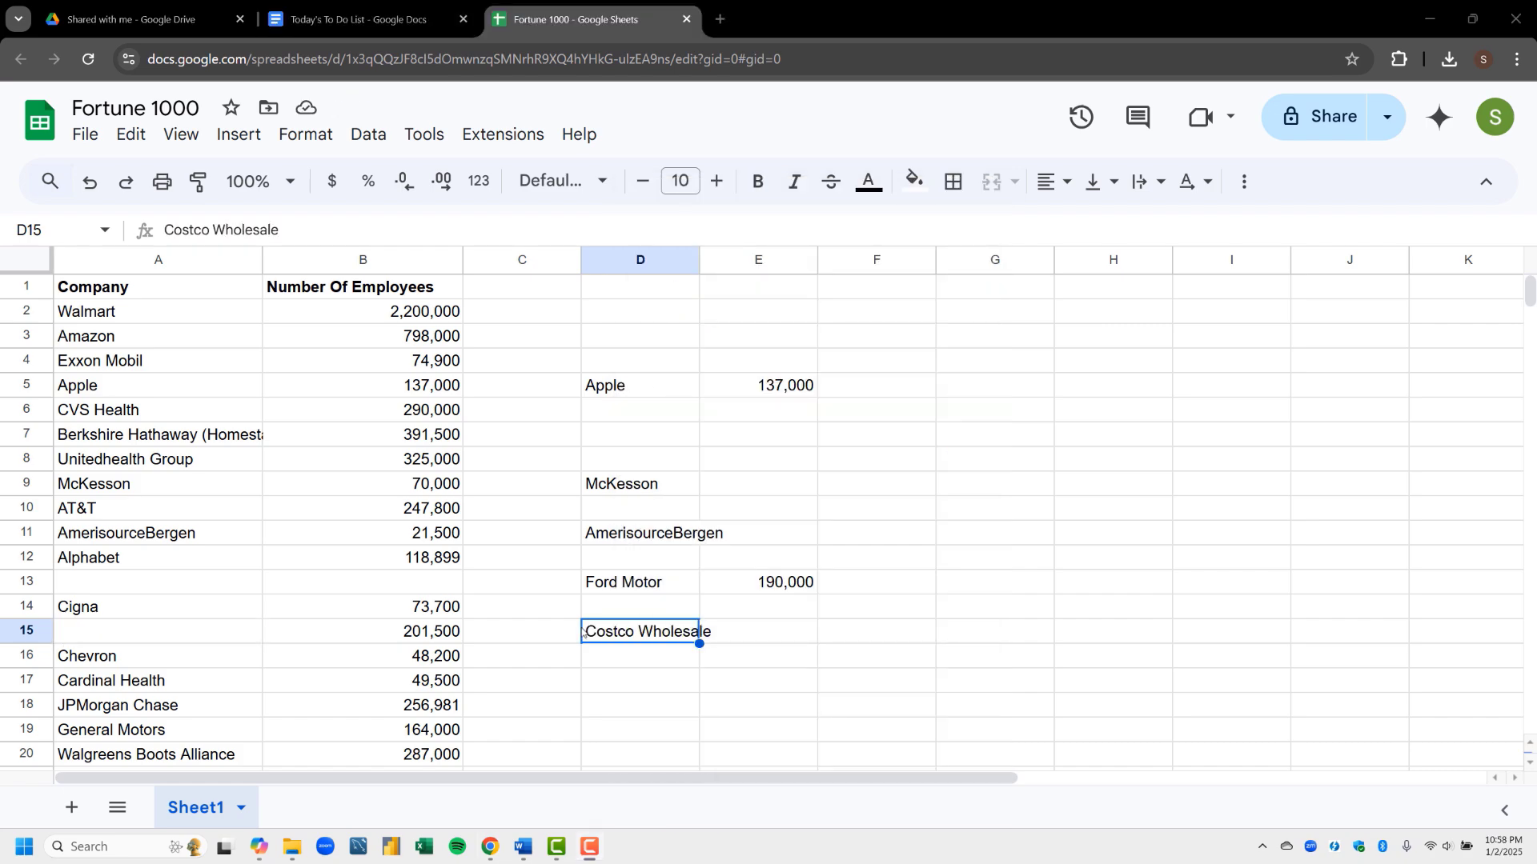
Cut the JPMorgan Chase company name from A18 and paste it into D18
click(227, 708)
key(ctrl+x)
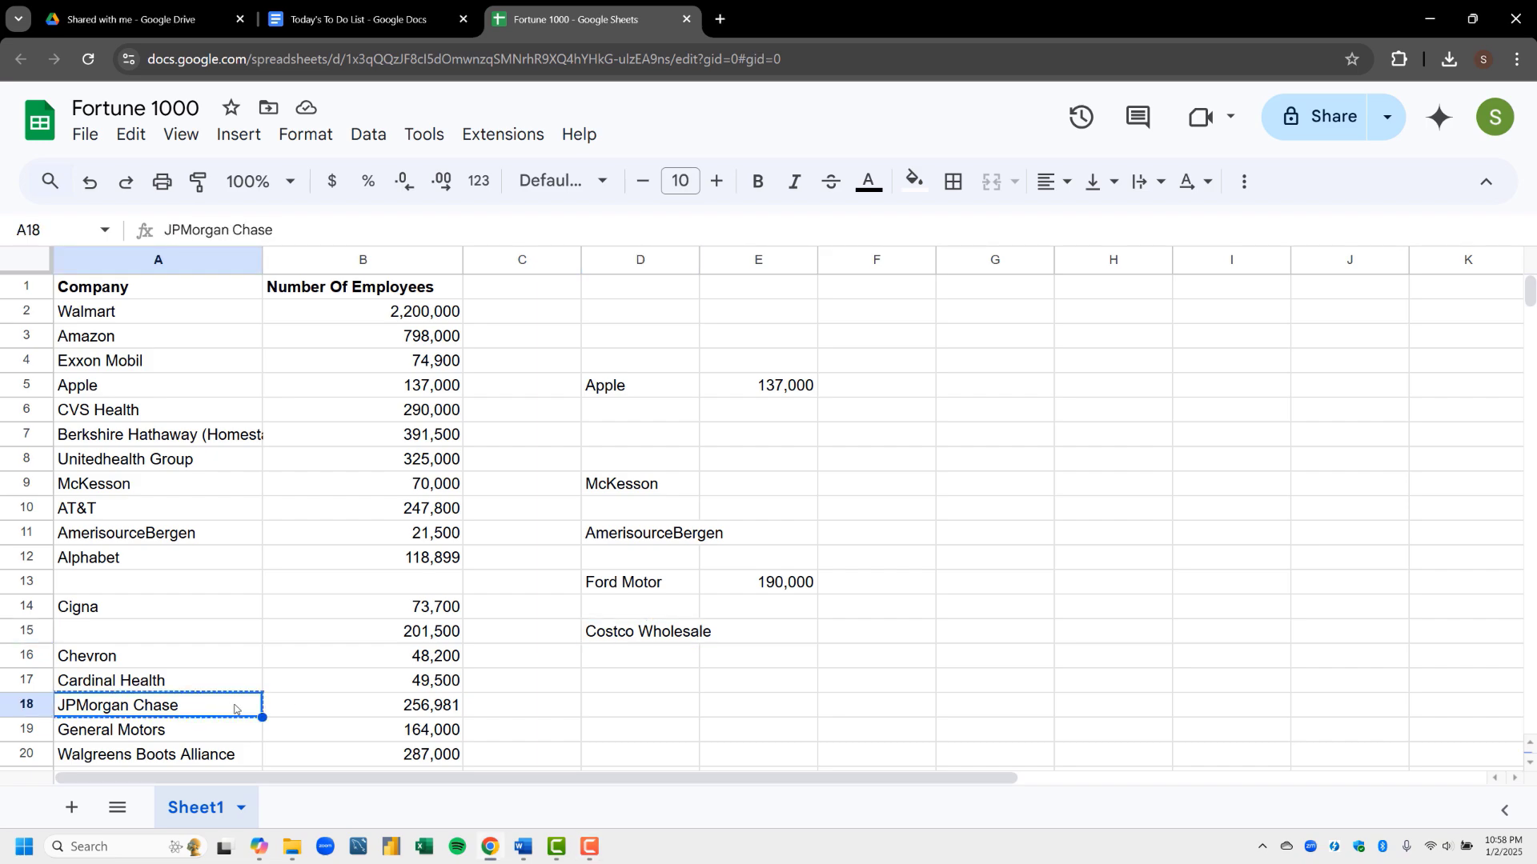
click(615, 709)
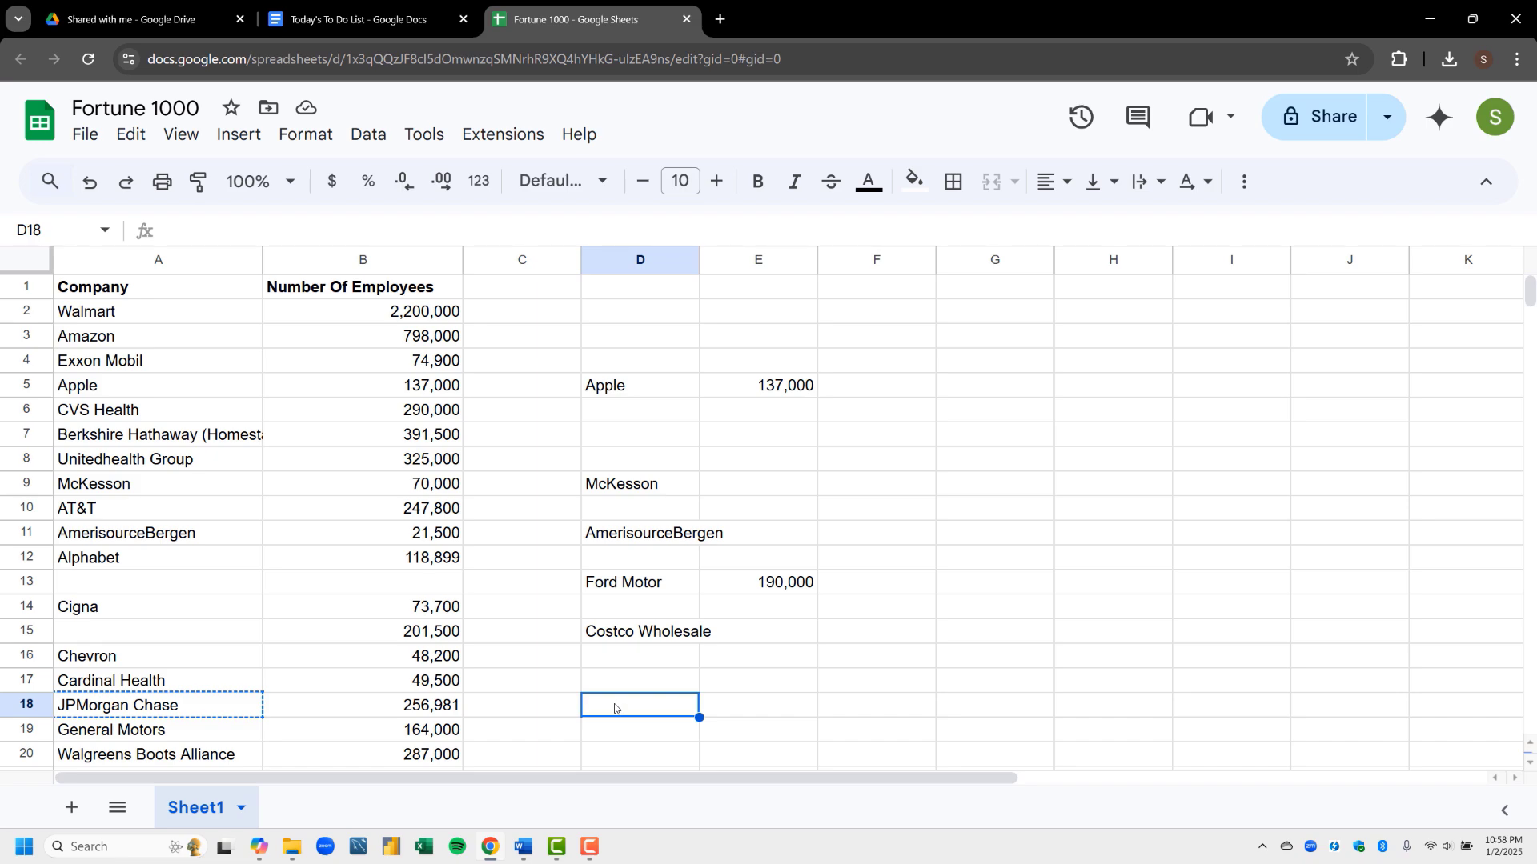
key(ctrl+v)
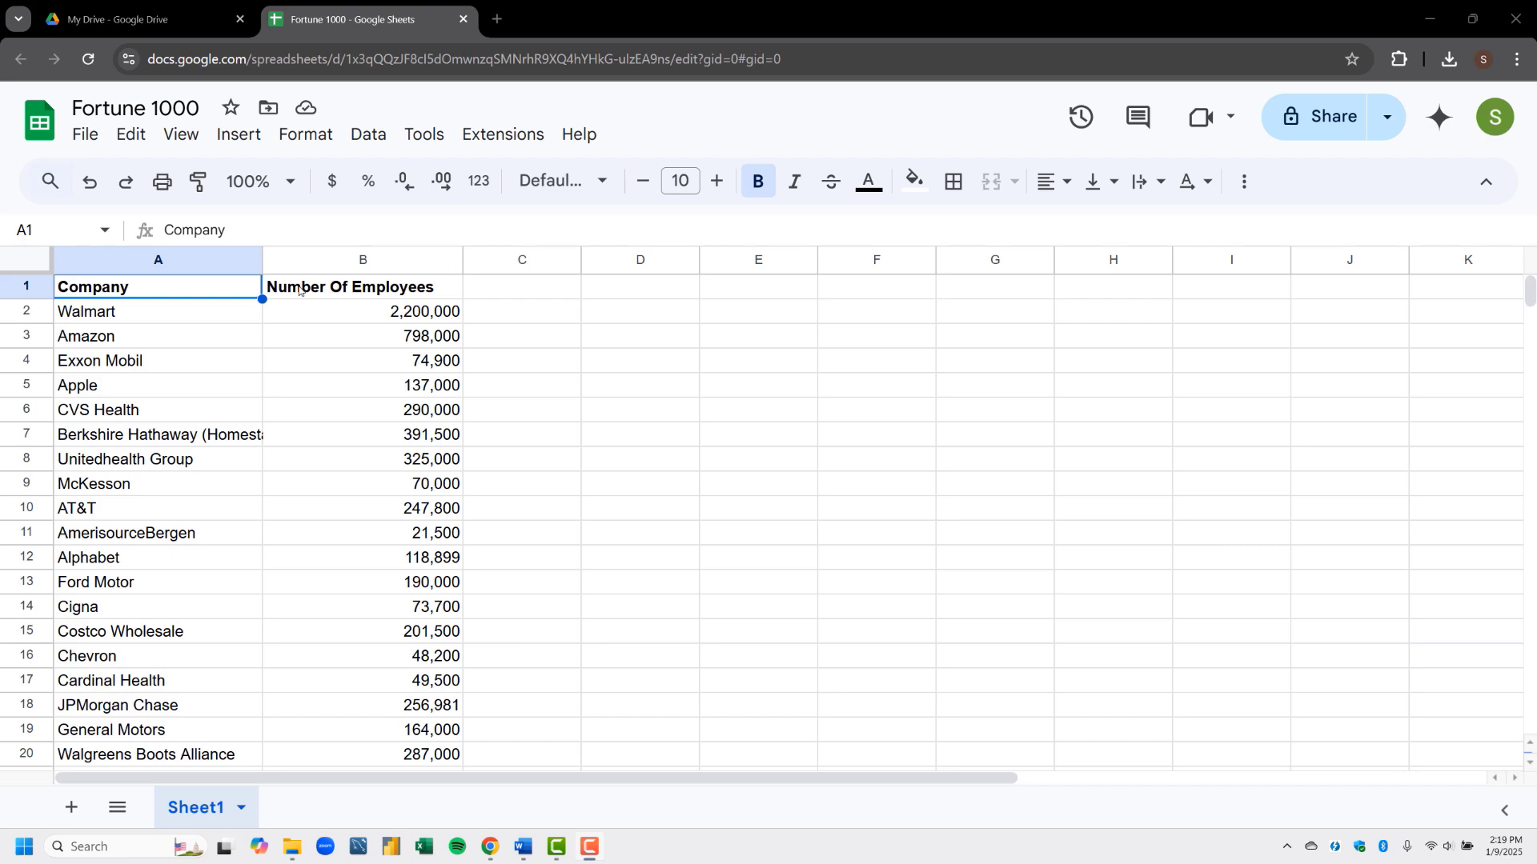
Move the "Number Of Employees" header directly from B1 to E1 and undo the move
click(299, 290)
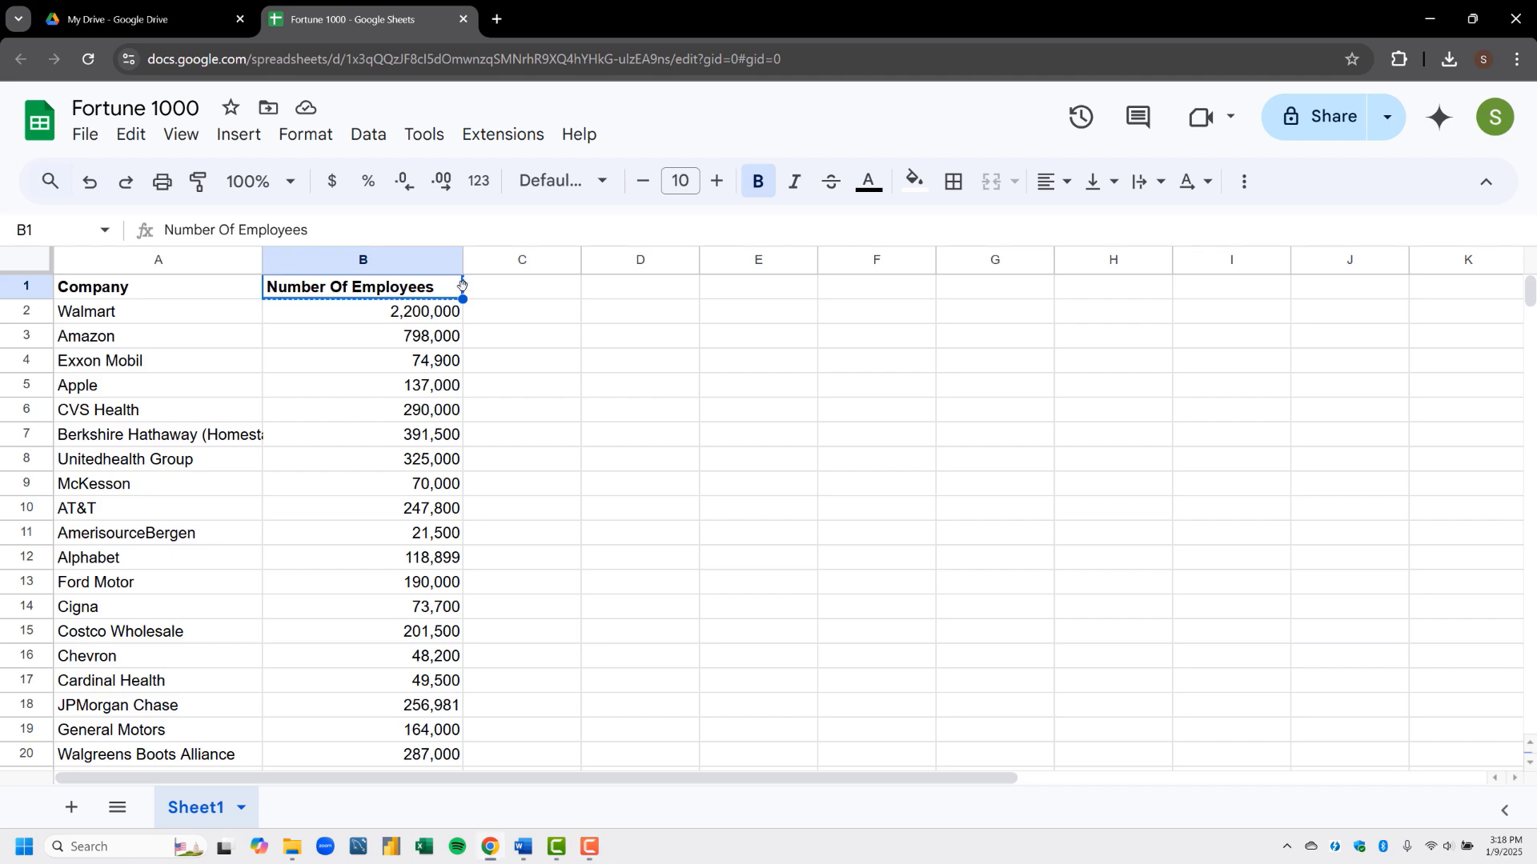
drag(462, 285, 709, 301)
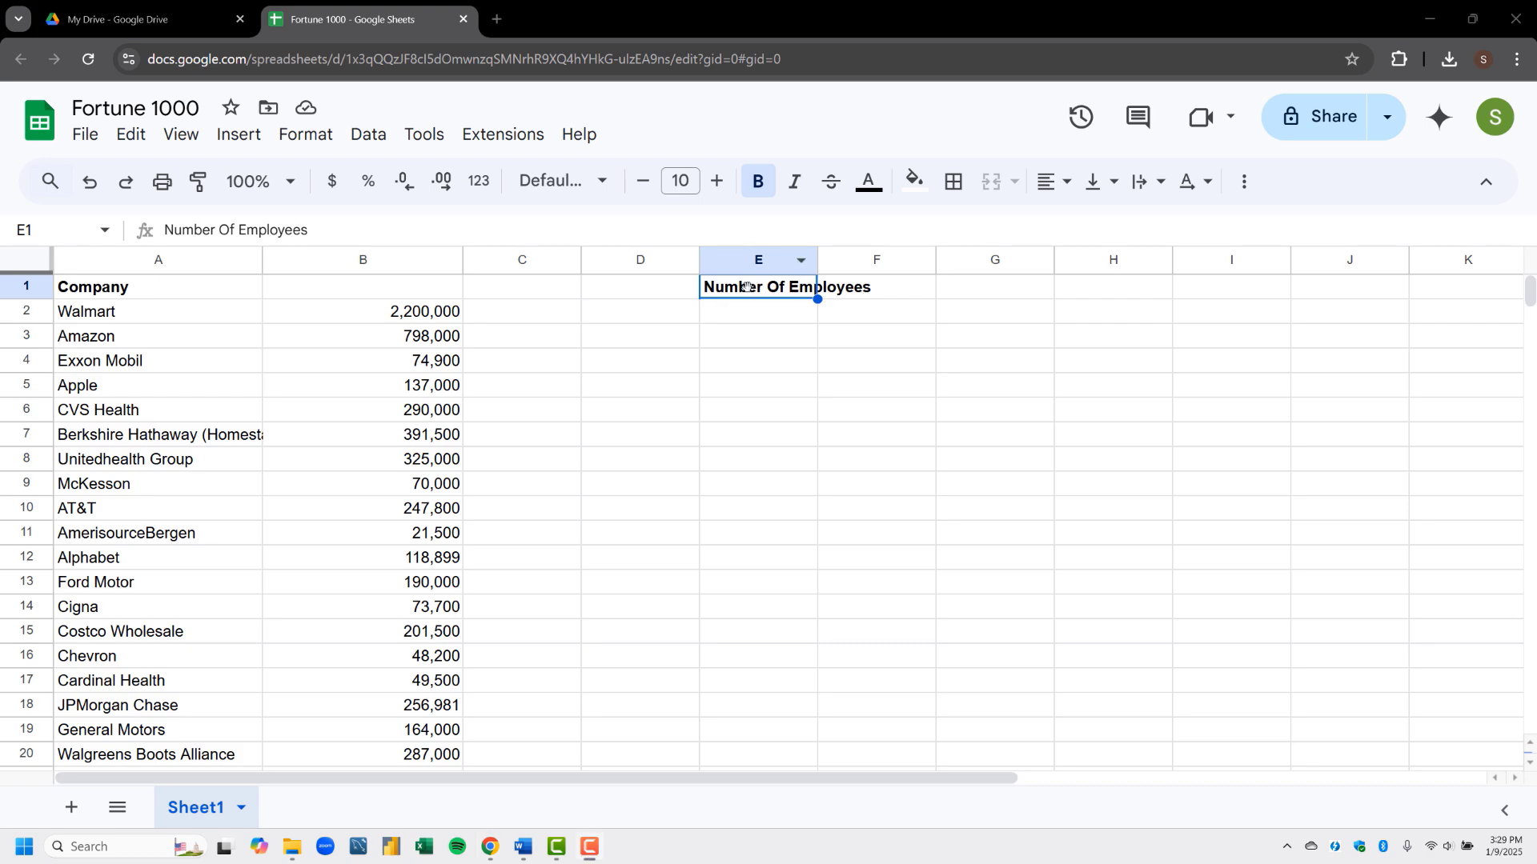
click(90, 185)
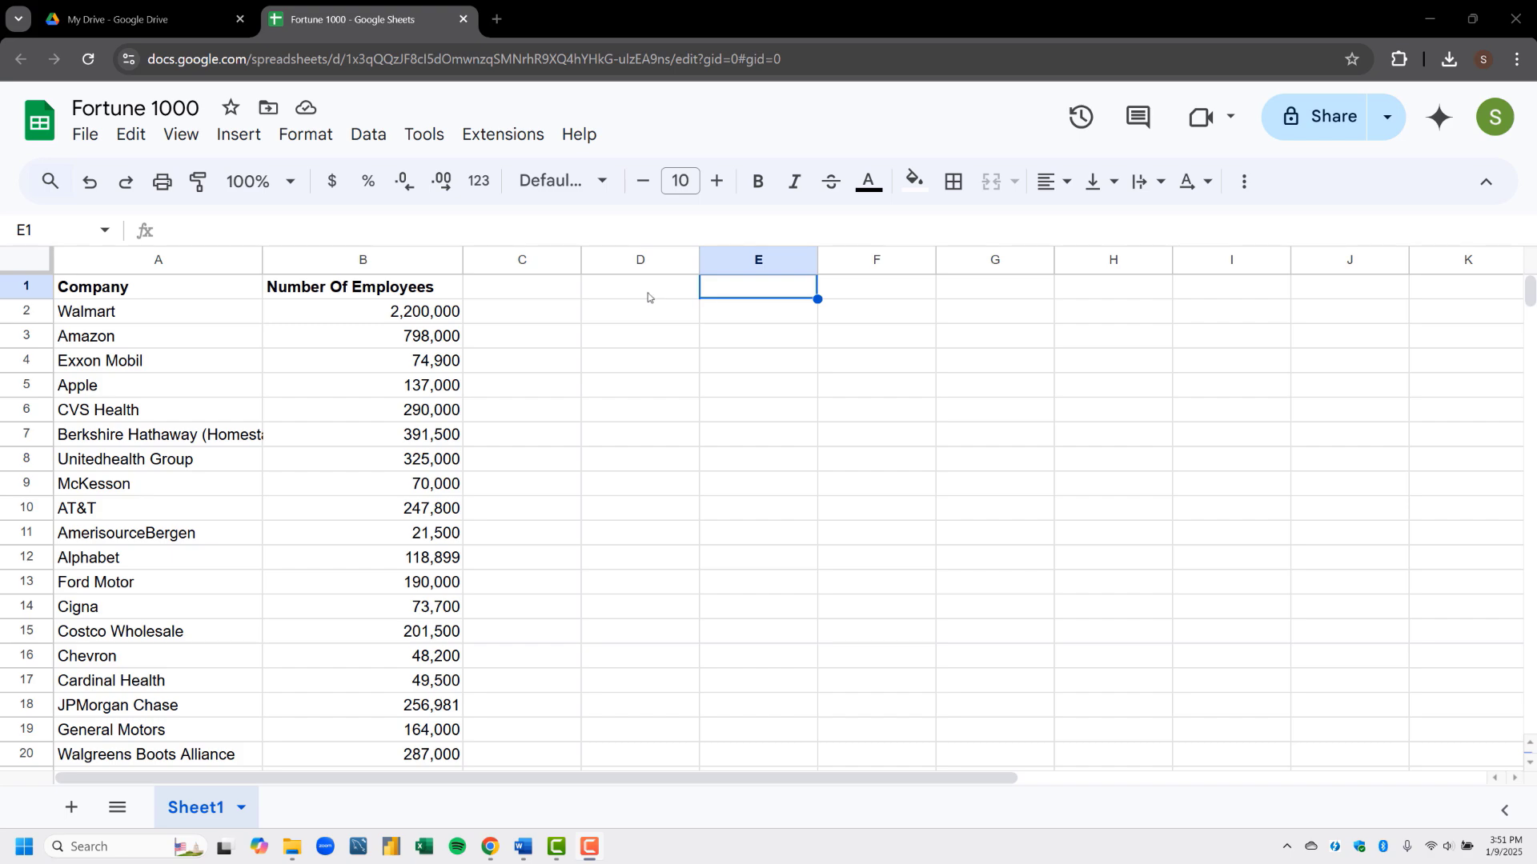
Move the "Company" and "Number Of Employees" headers together from A1:B1 to D1:E1
click(214, 285)
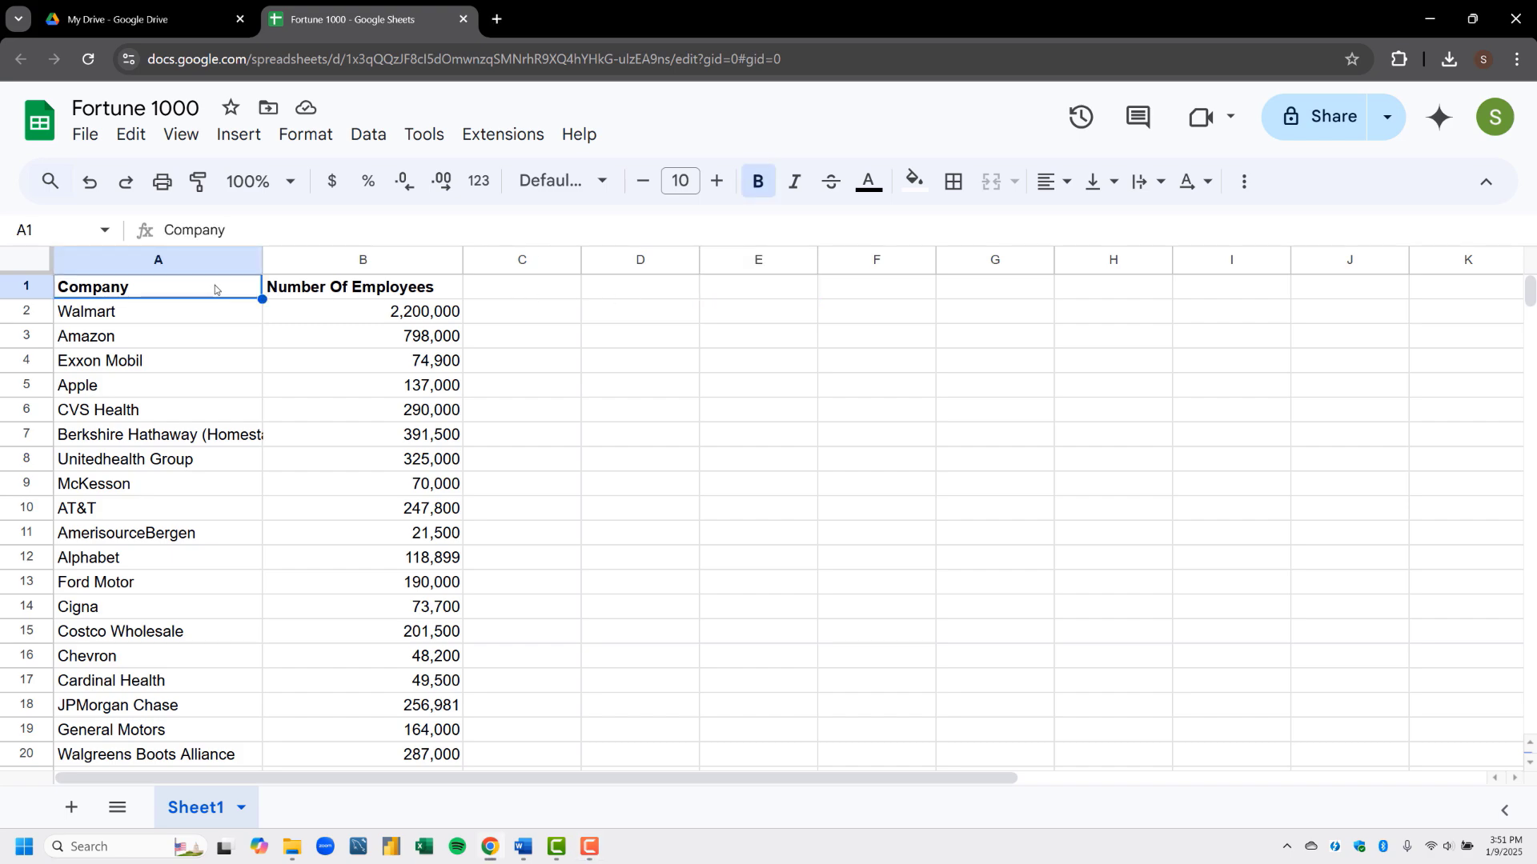
key(shift+Right)
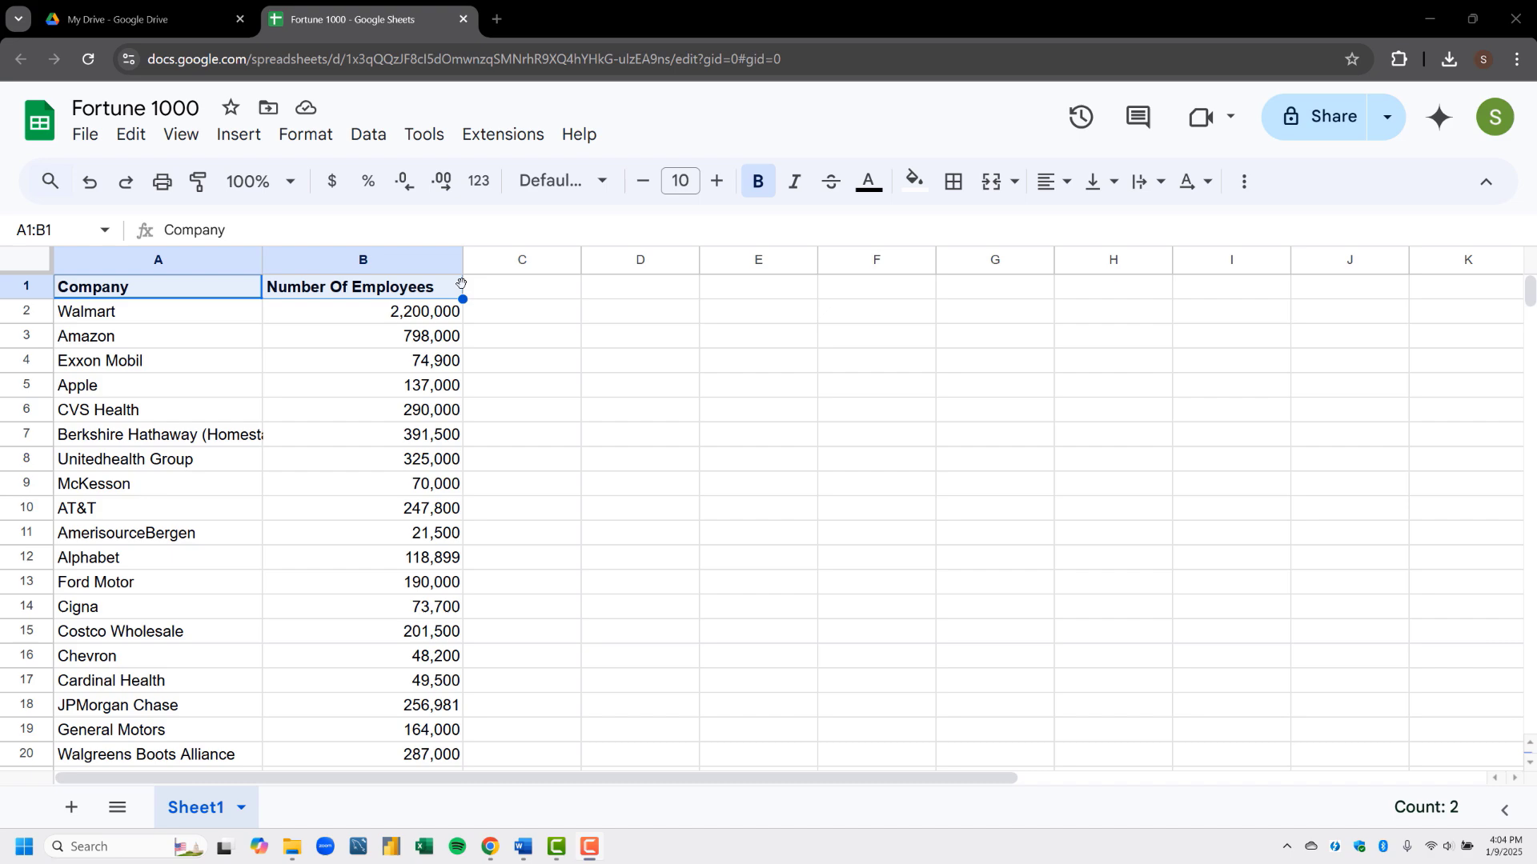
drag(463, 287, 717, 289)
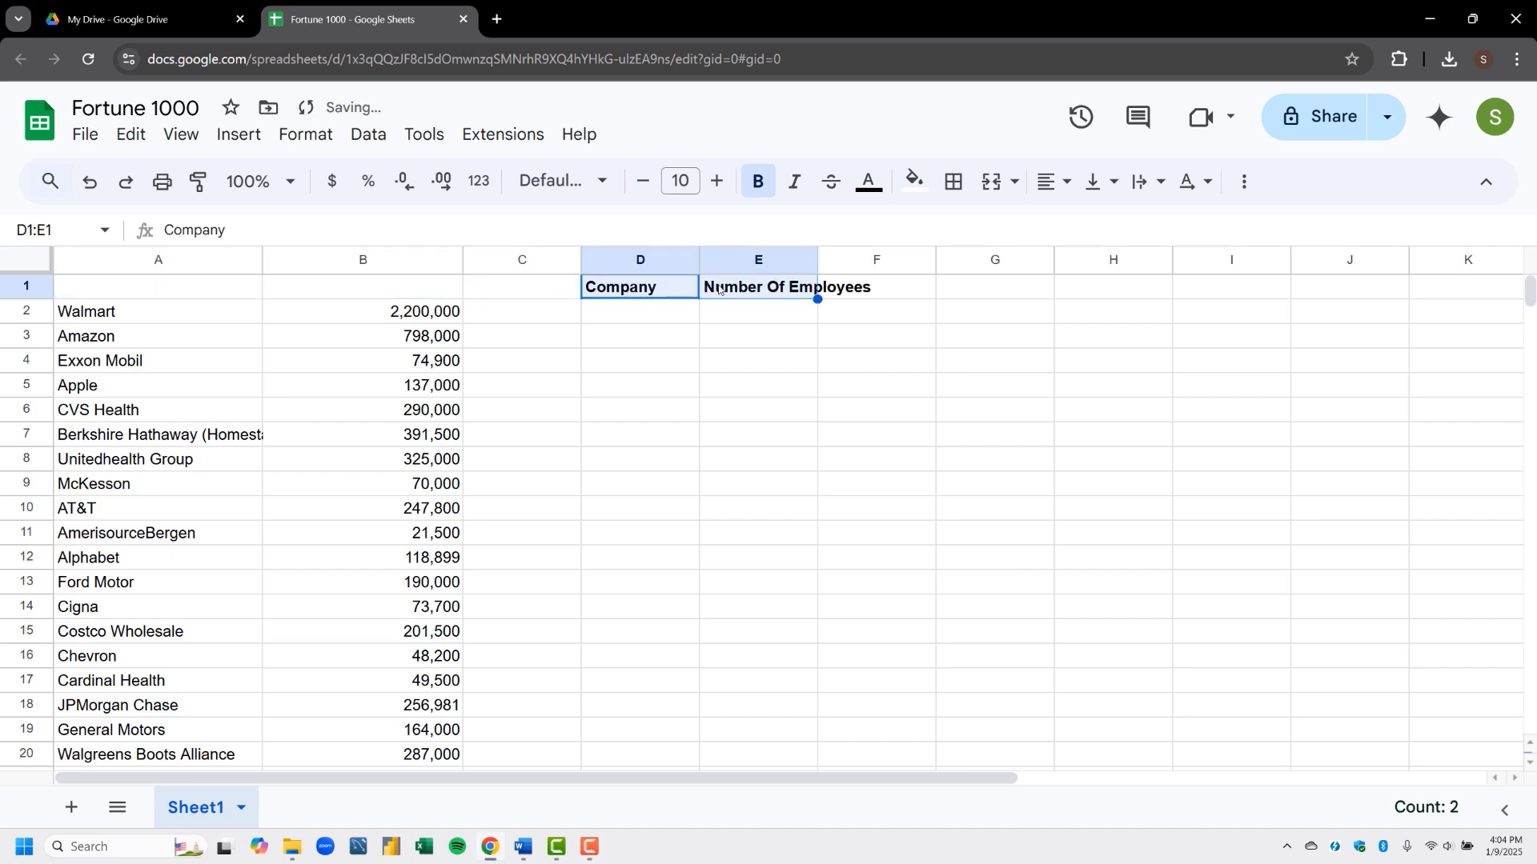